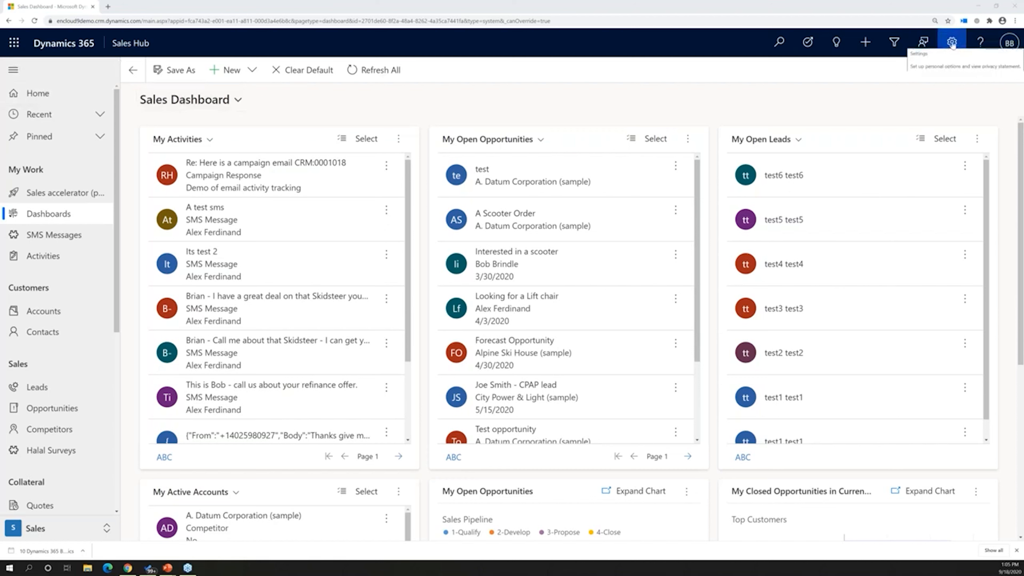
Open the user information record from the personalization settings and bring its window to full-screen size.
click(953, 45)
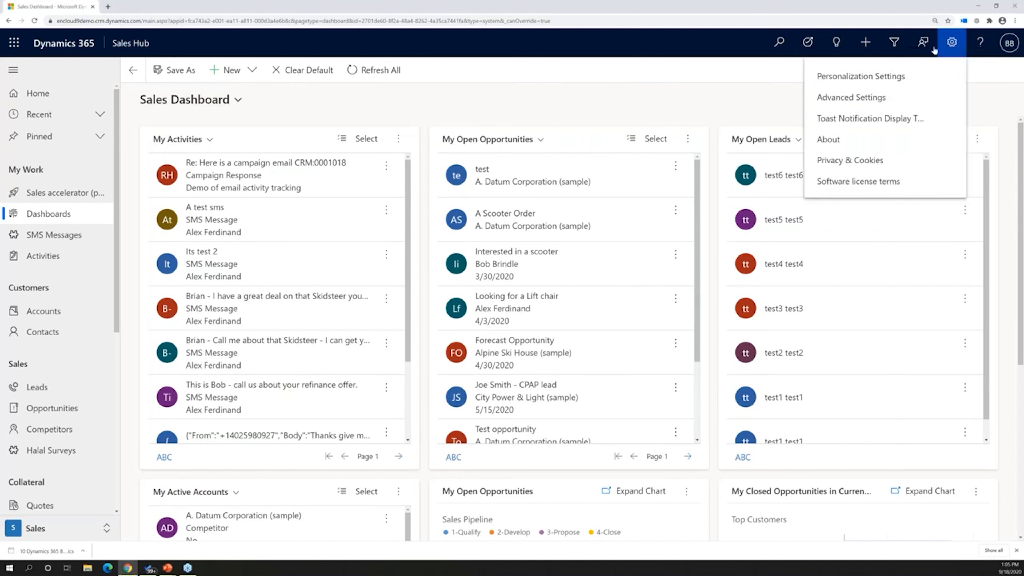
click(846, 77)
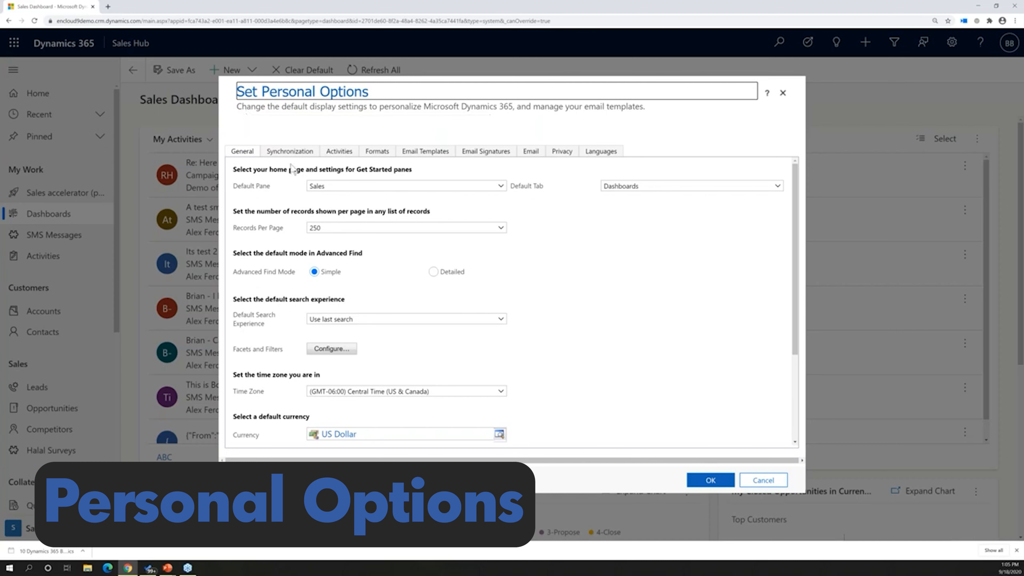
scroll(330, 209, down, 3)
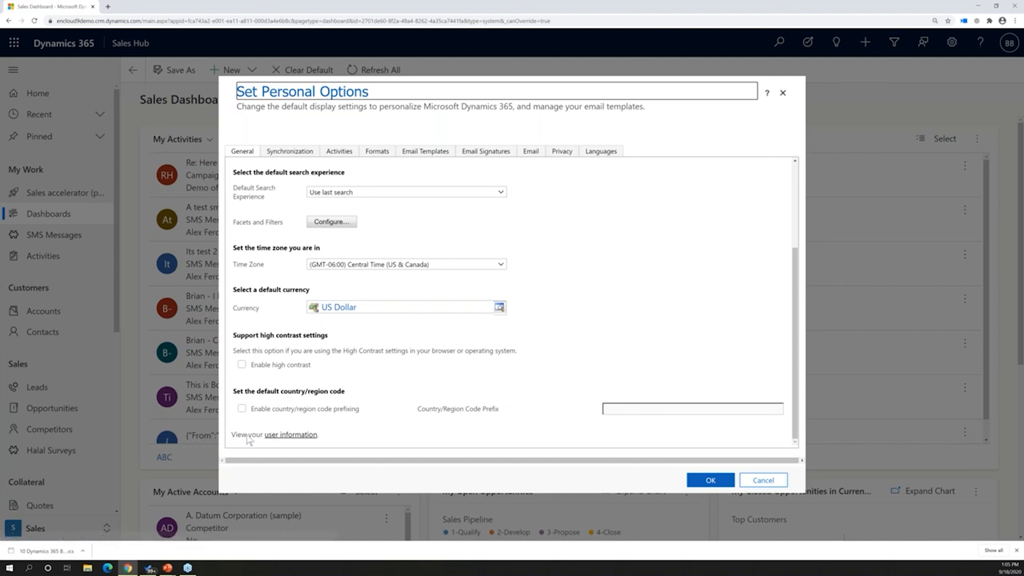
click(284, 437)
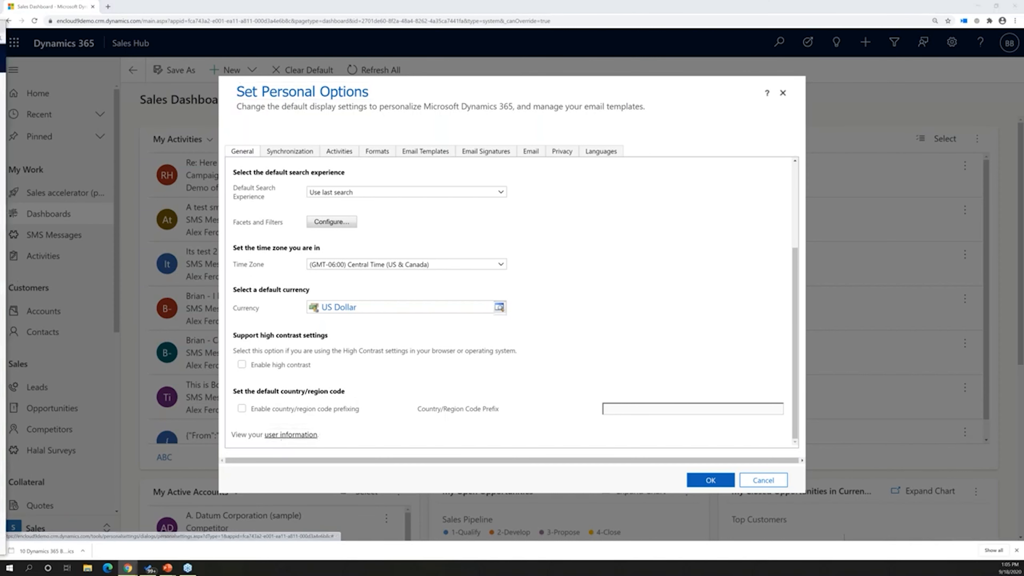
drag(1, 25, 324, 1)
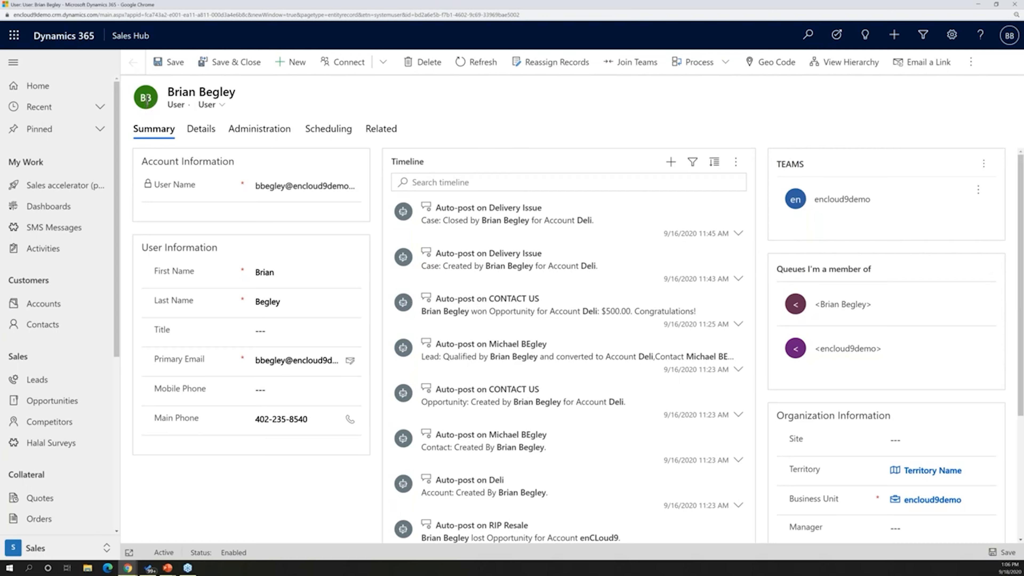
Replace the default initials image on the user record with an uploaded profile photo.
click(146, 99)
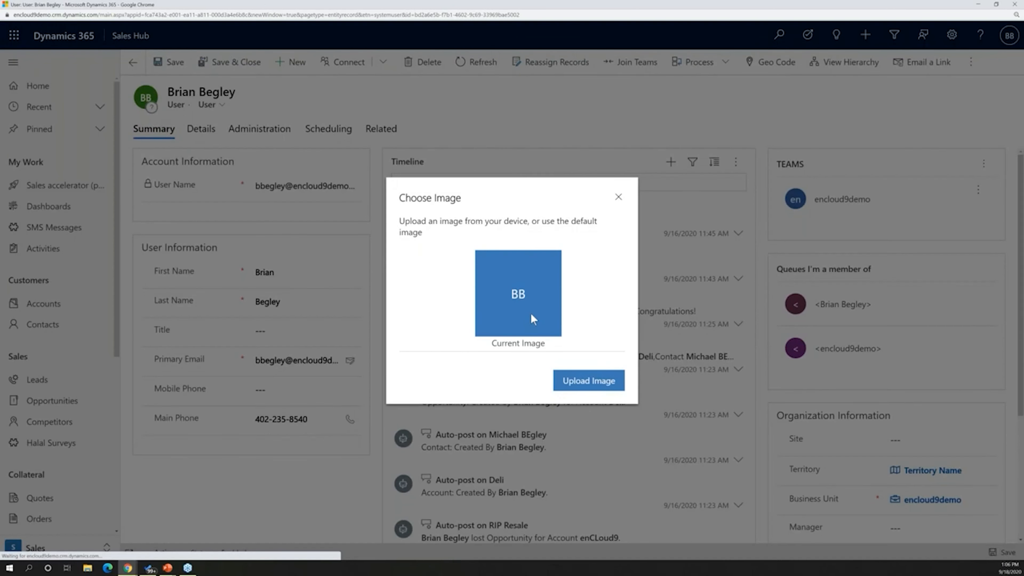
click(585, 387)
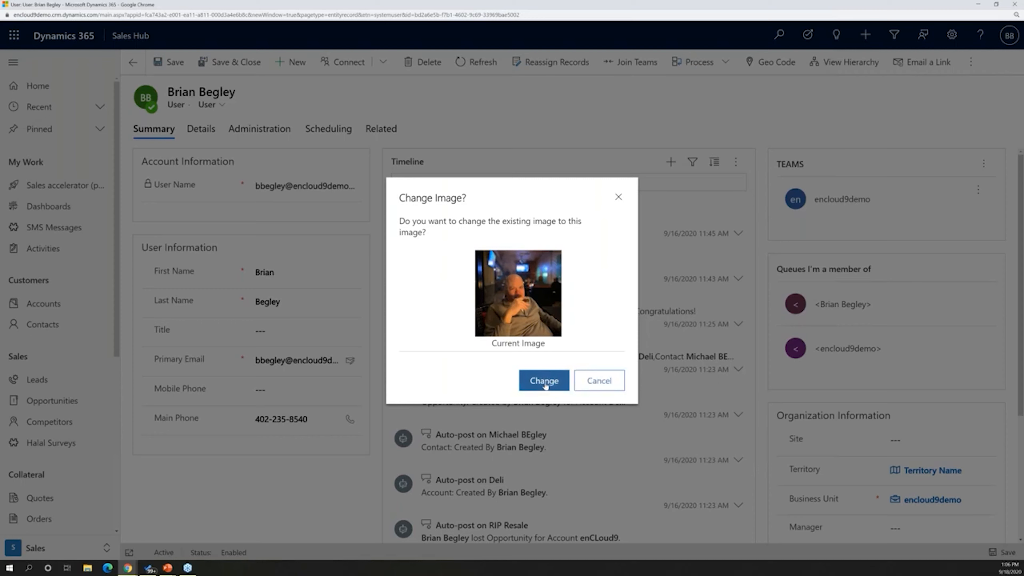
click(544, 380)
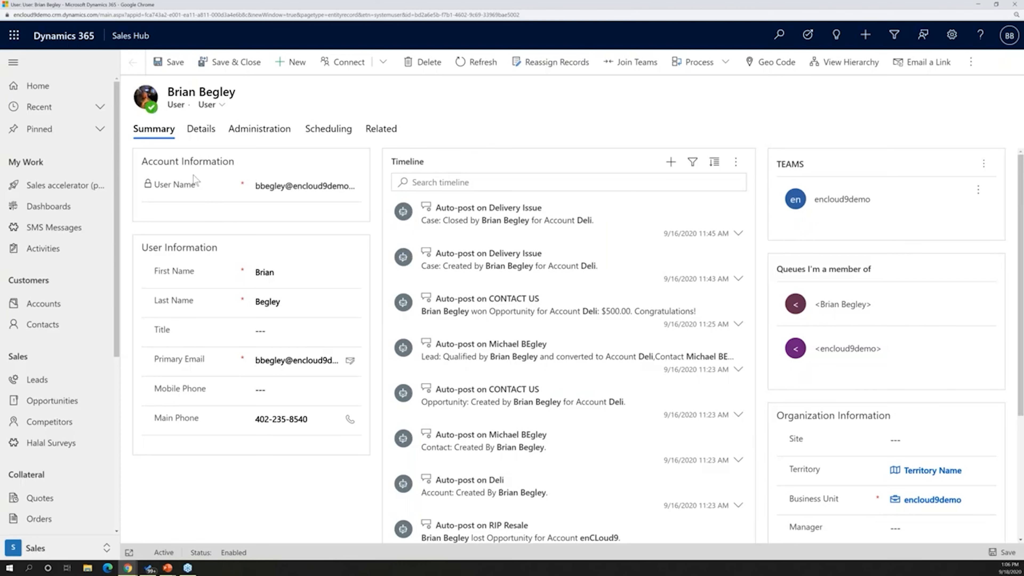
mouse_move(144, 104)
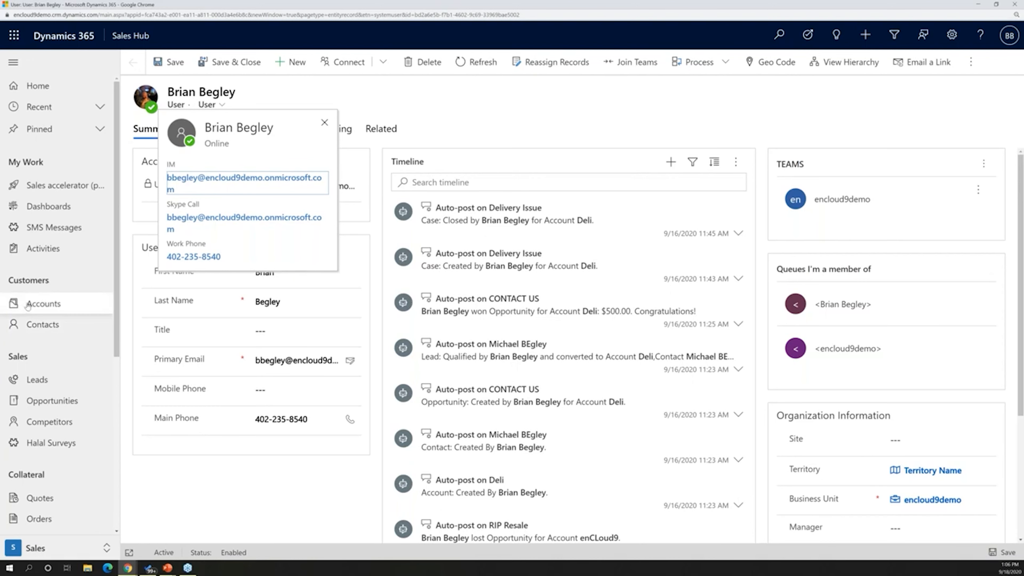
Examine the timeline of the Coho Winery (sample) account for the user's picture, and close the record window.
click(52, 310)
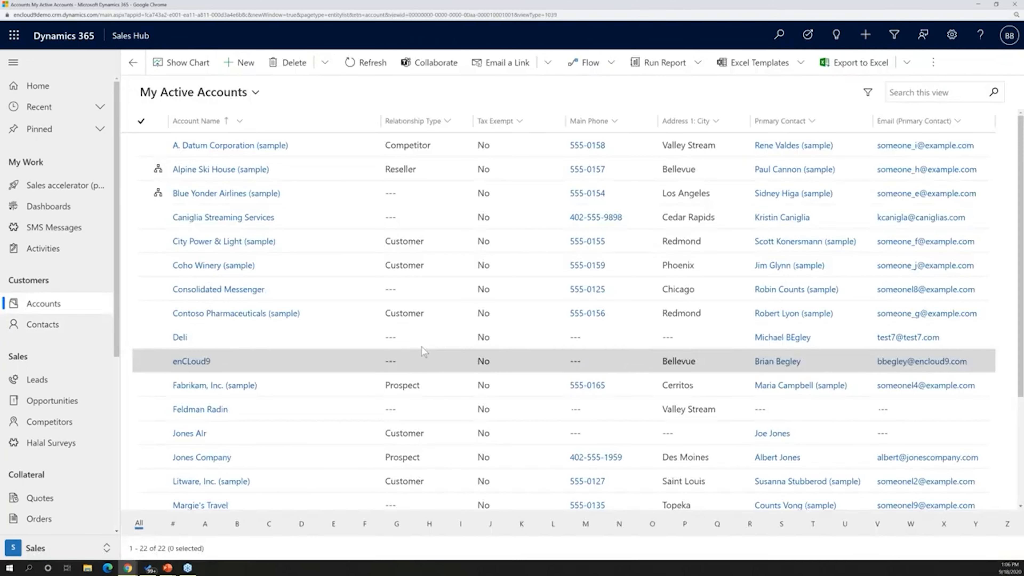
click(177, 265)
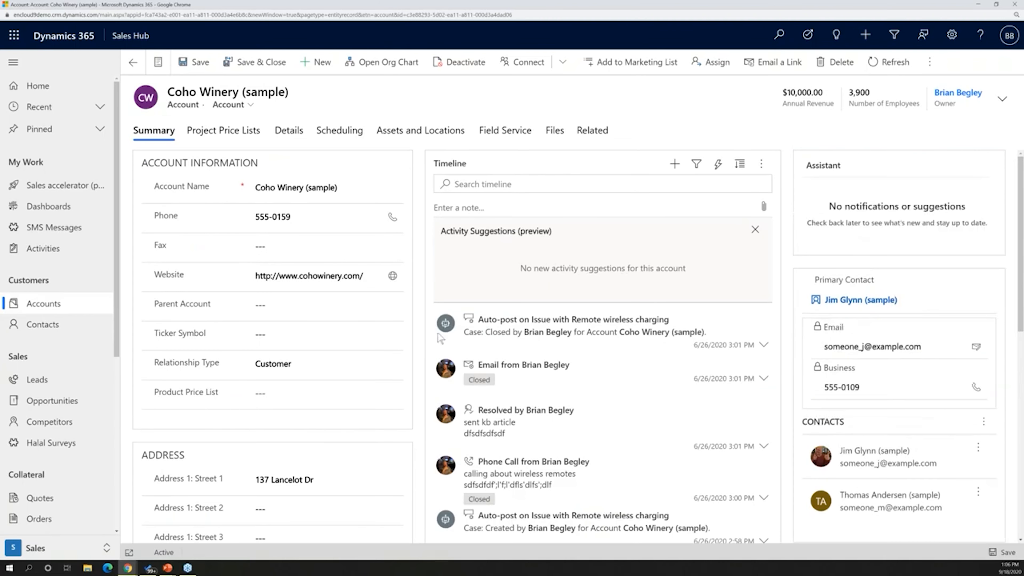
scroll(602, 379, down, 1)
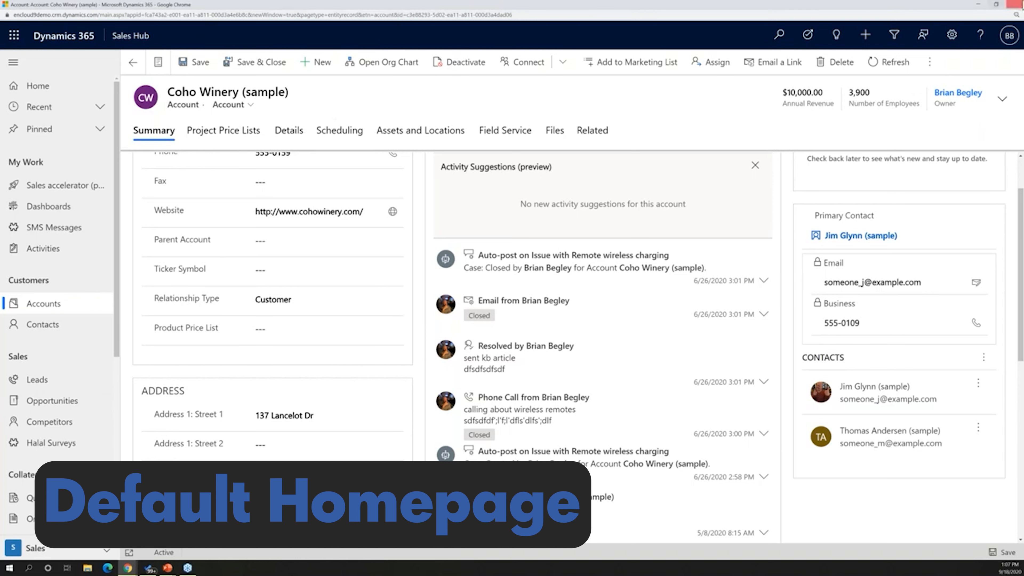
click(1019, 4)
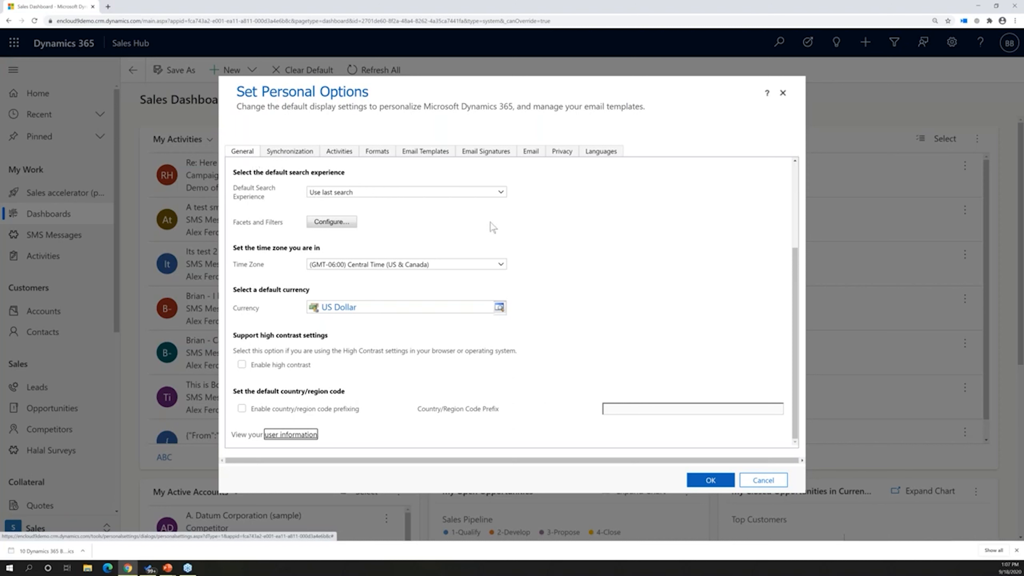
Set the home page to the Sales default pane and the Activities default tab, and save the personal options.
scroll(488, 222, up, 3)
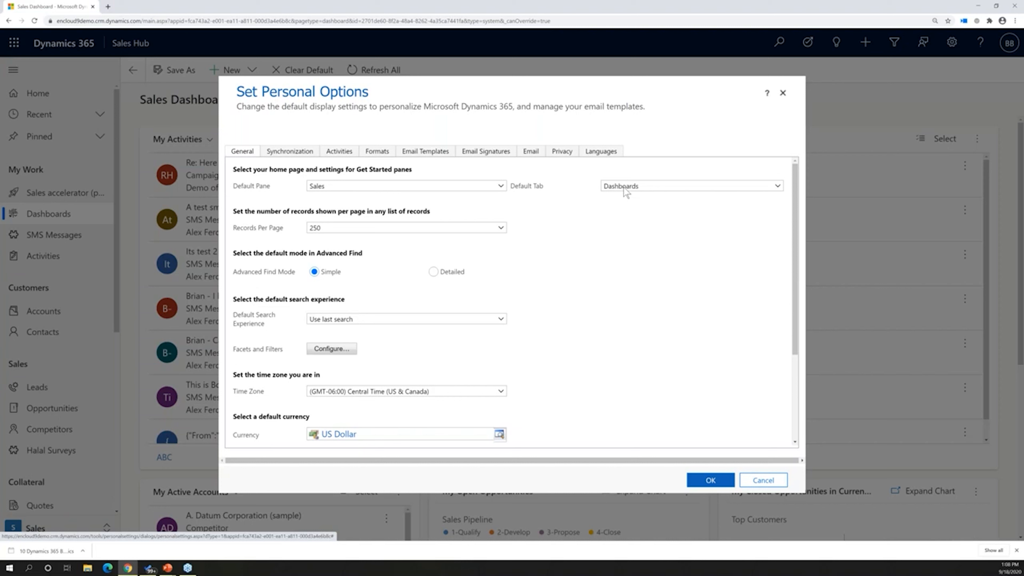
click(337, 188)
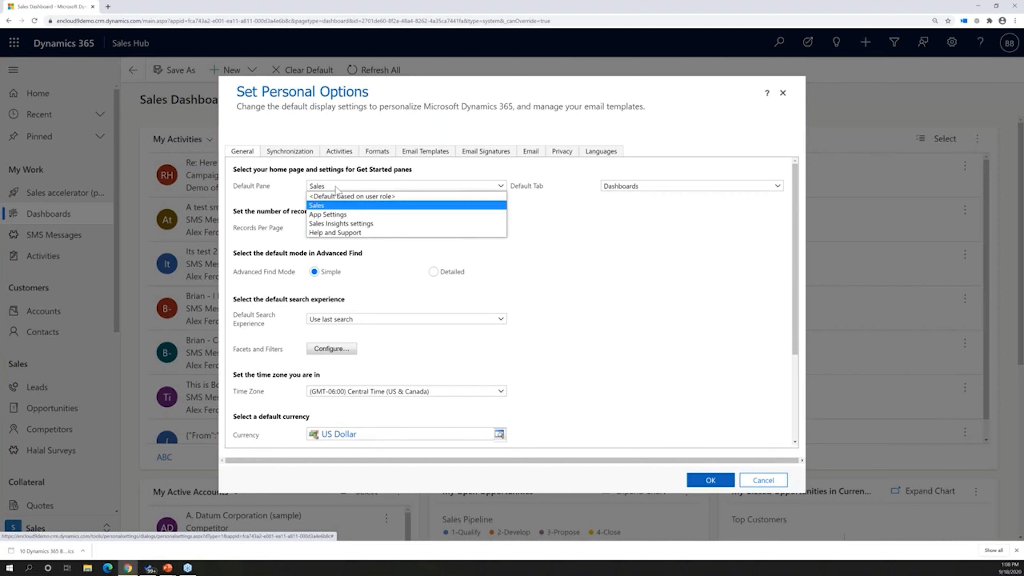
click(332, 206)
click(631, 186)
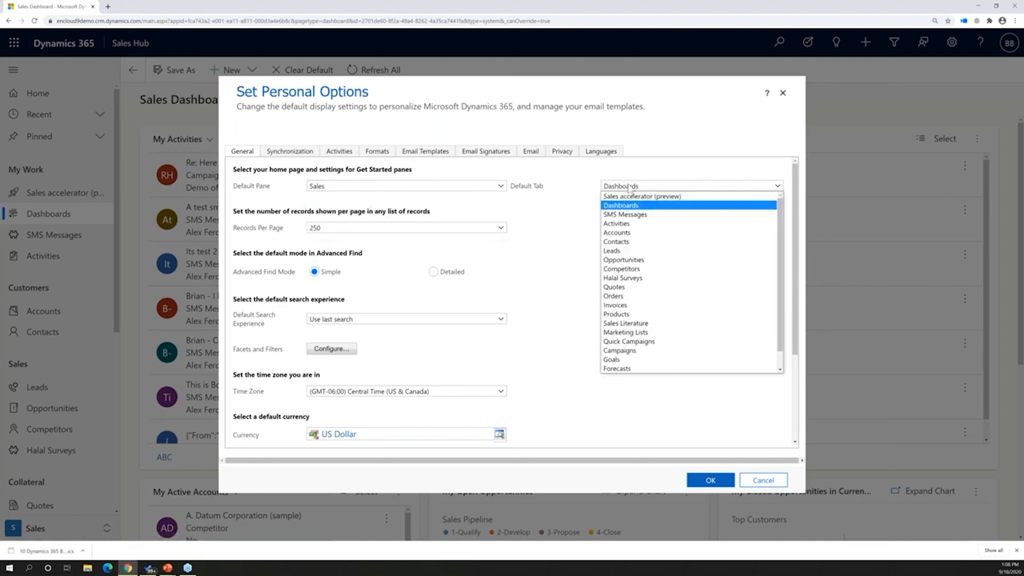
click(614, 225)
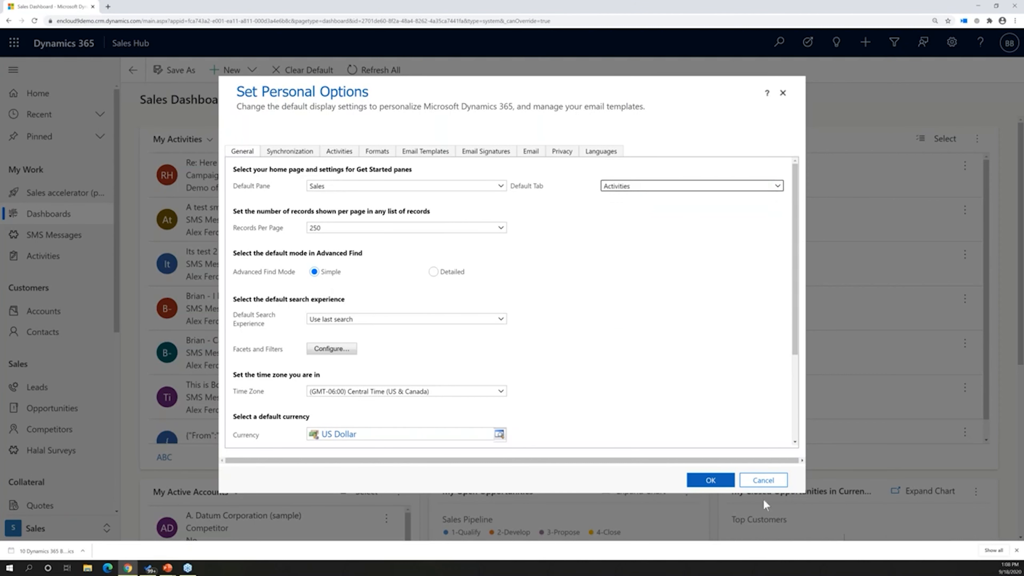
click(706, 481)
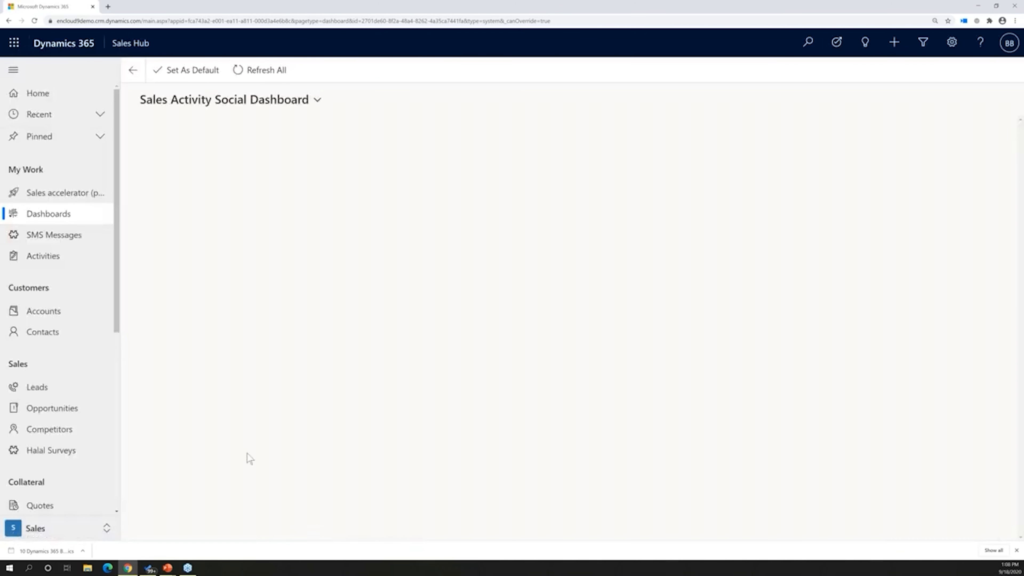
Reload the app and view the Activities list.
click(36, 22)
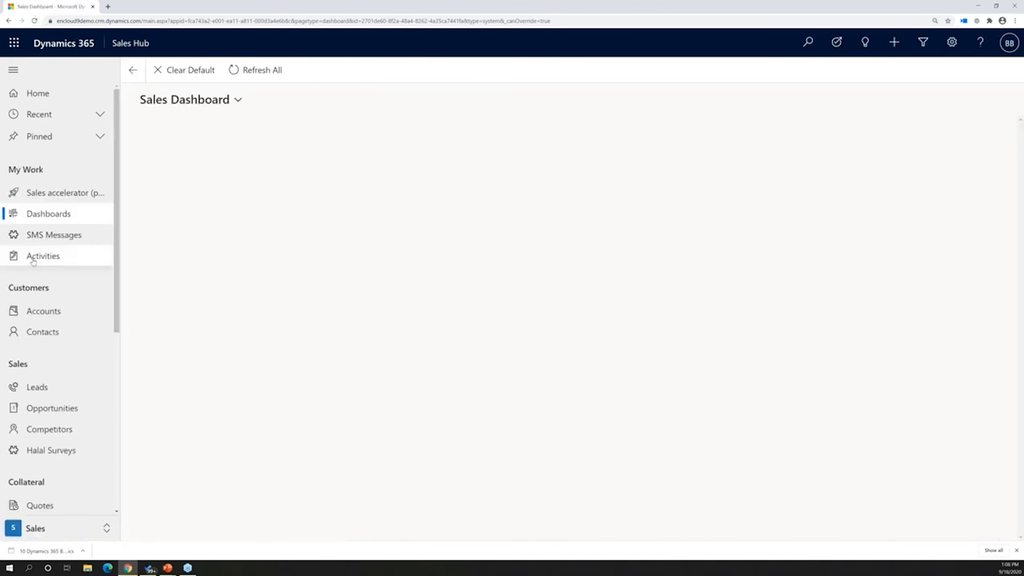
click(45, 258)
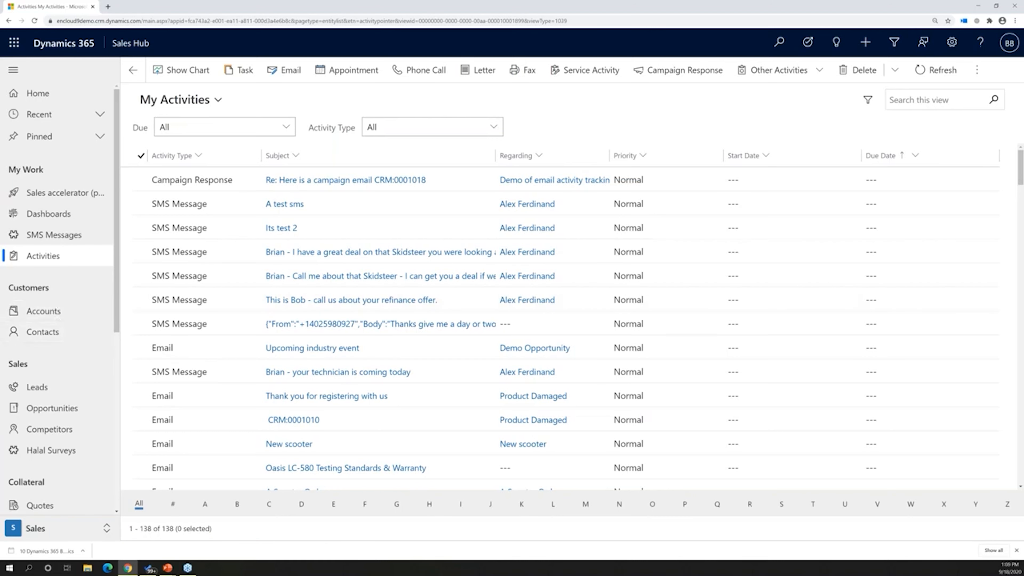
Reopen the personal options, try 50 records per page, and set the number of records per page to 250.
click(948, 44)
click(843, 76)
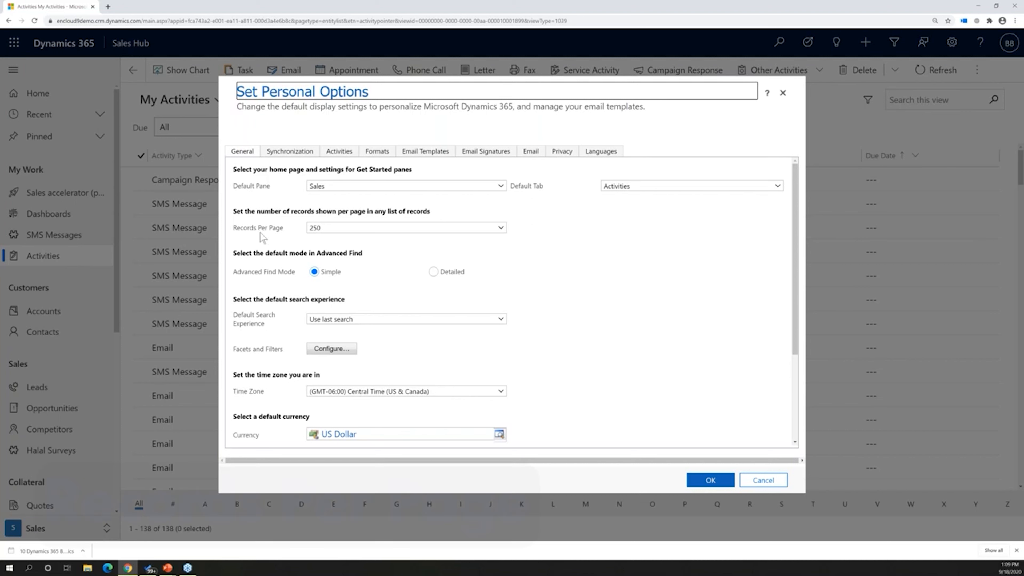
click(338, 228)
click(334, 251)
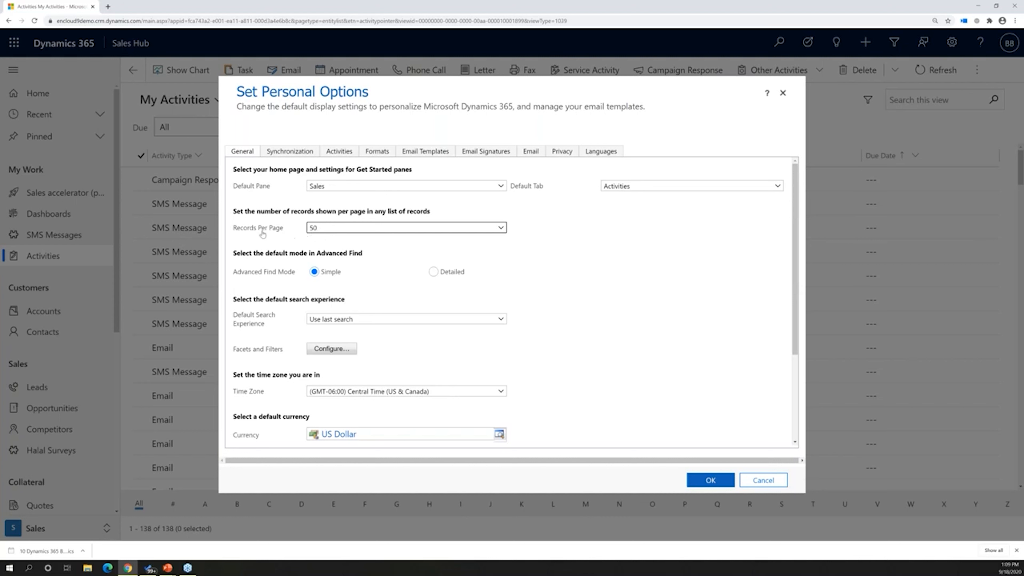
click(325, 230)
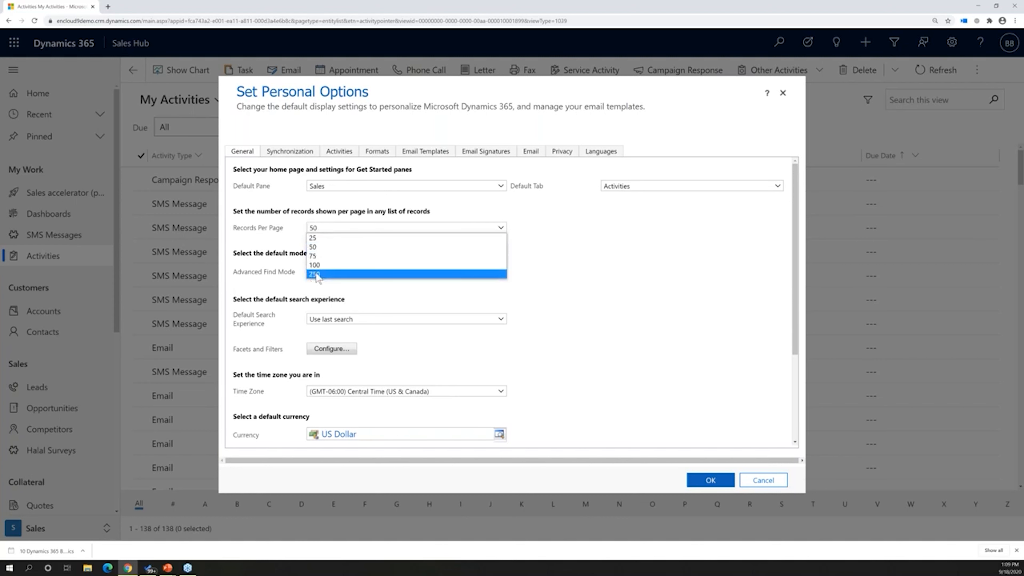
click(317, 274)
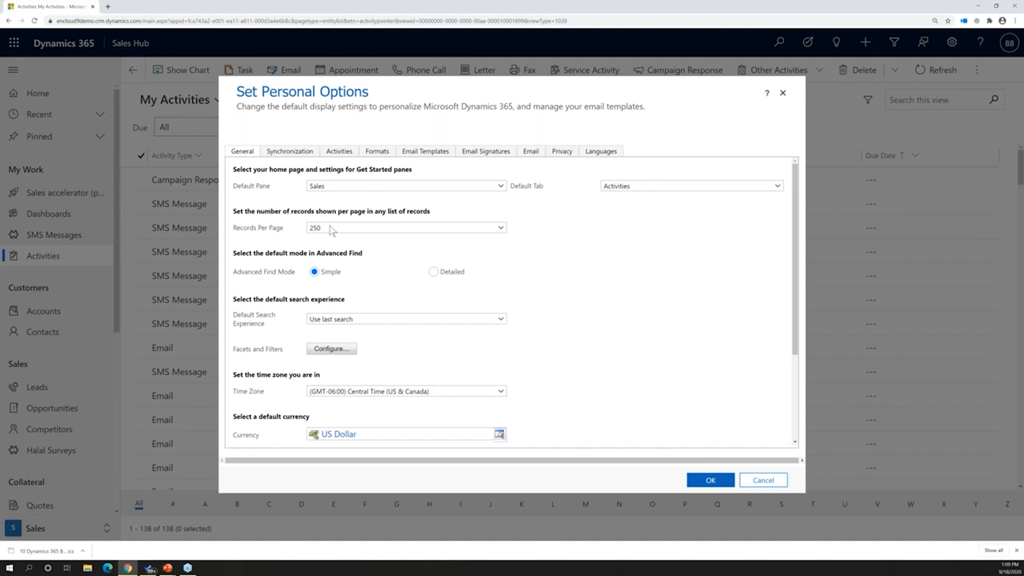
click(331, 228)
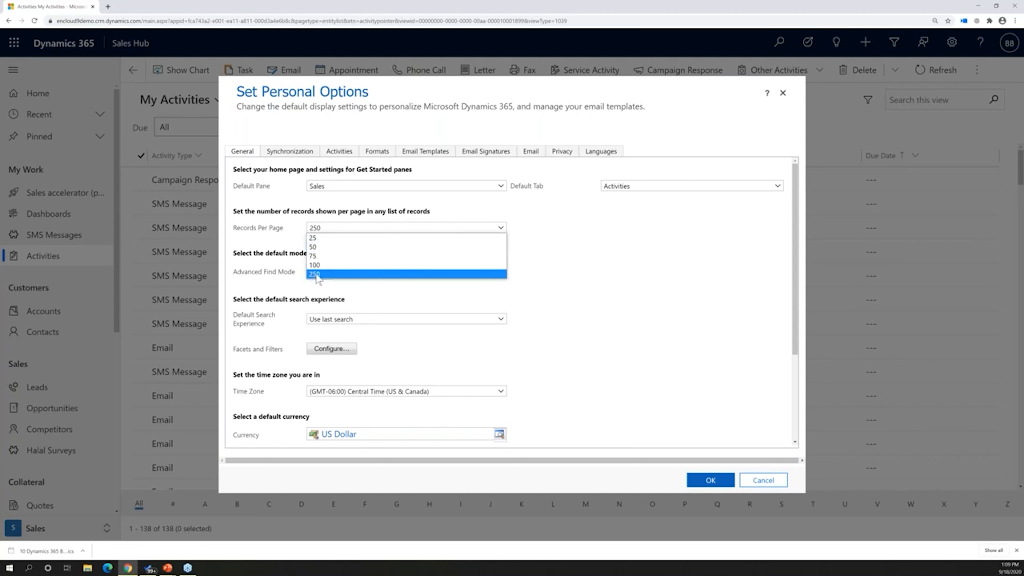
click(316, 276)
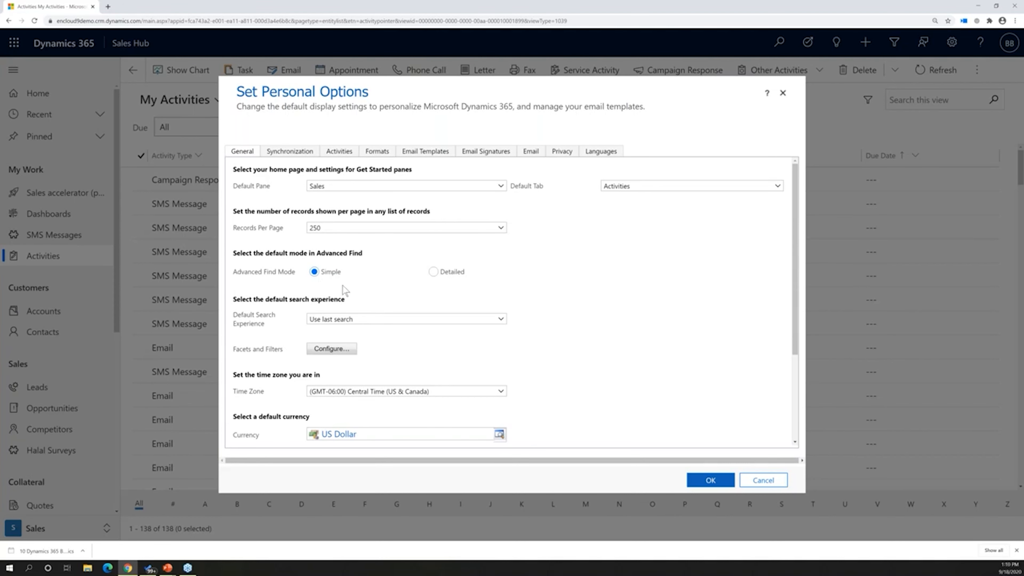
click(329, 229)
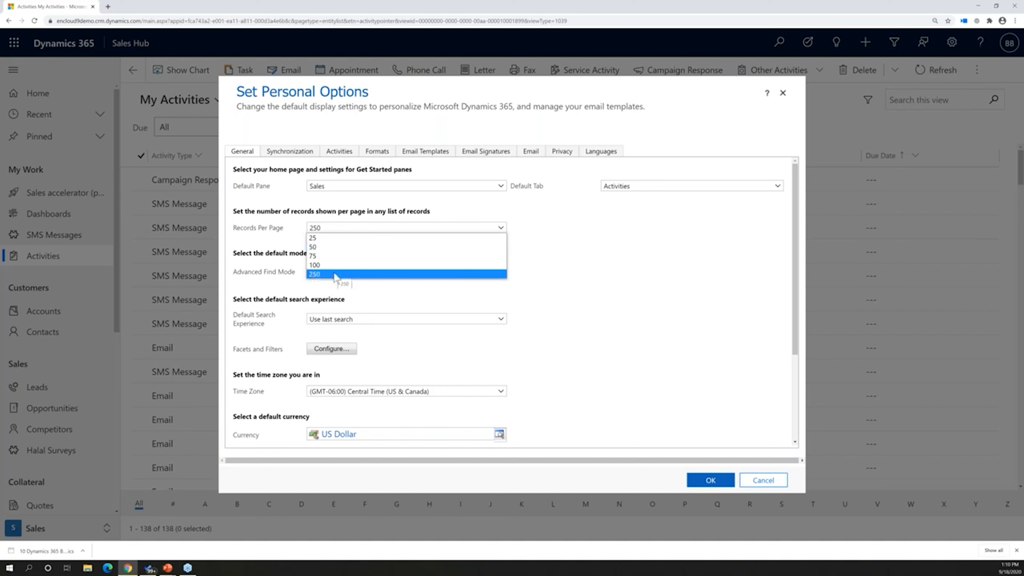
click(686, 298)
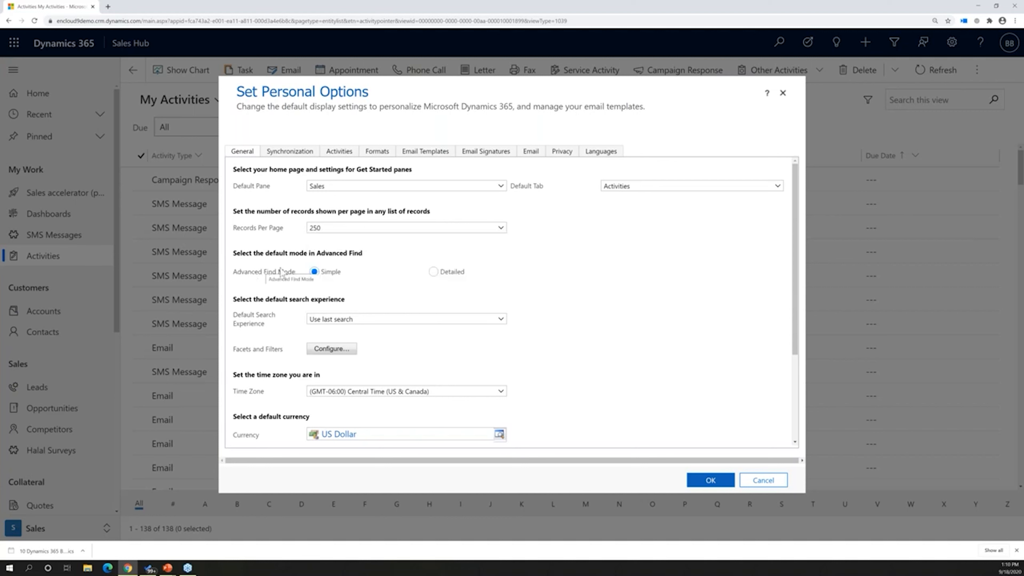
Set the Advanced Find mode to Detailed and the default search experience to Relevance search.
click(433, 272)
click(331, 320)
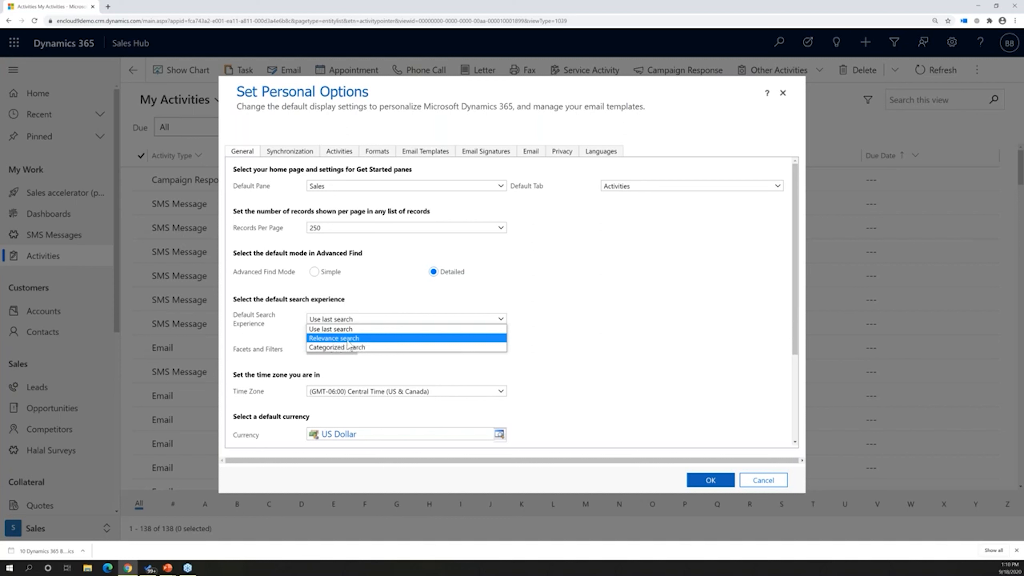
click(348, 341)
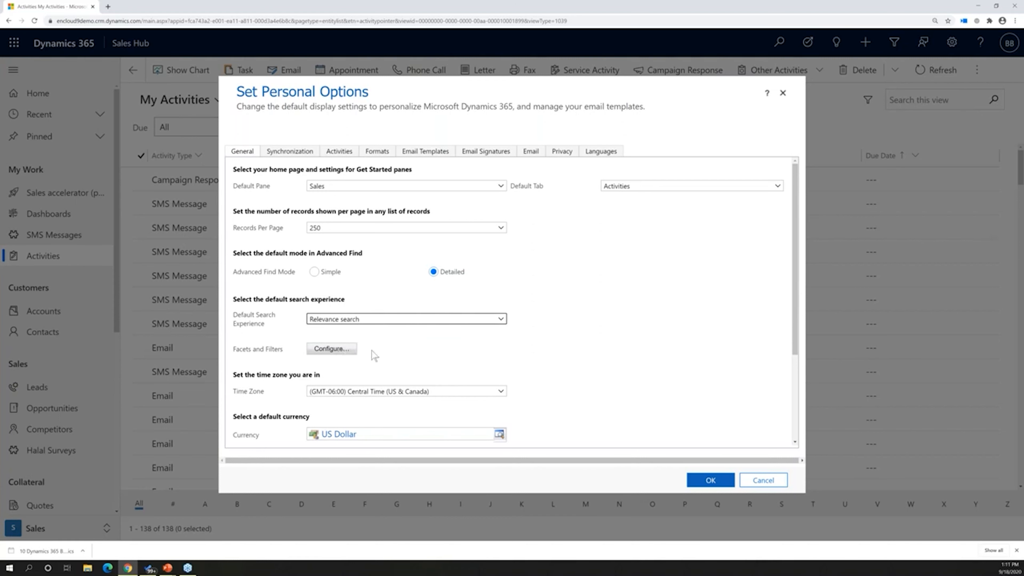
Select (GMT-06:00) Central Time (US & Canada) as the time zone and US Dollar as the default currency.
scroll(567, 364, down, 3)
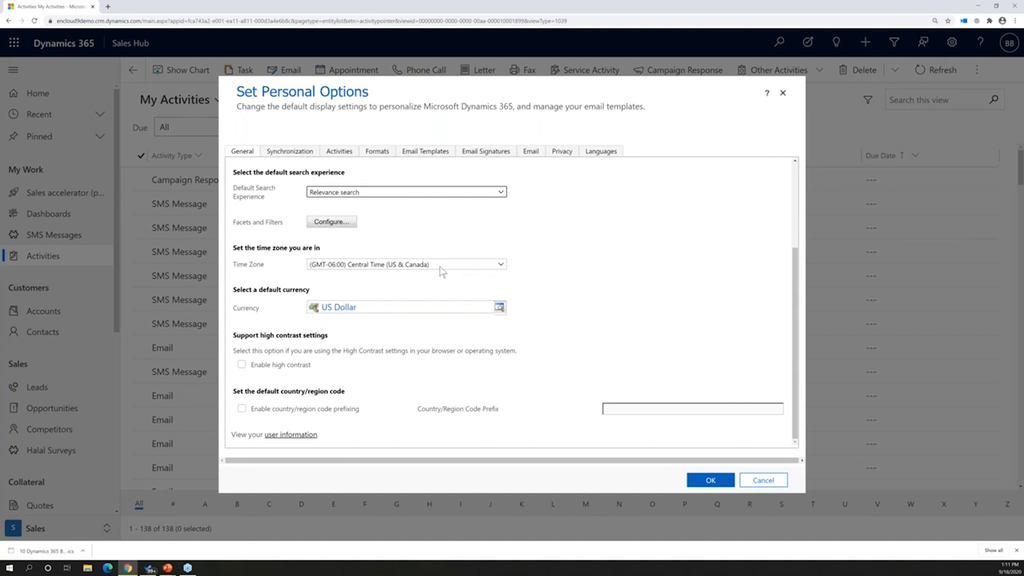
click(349, 268)
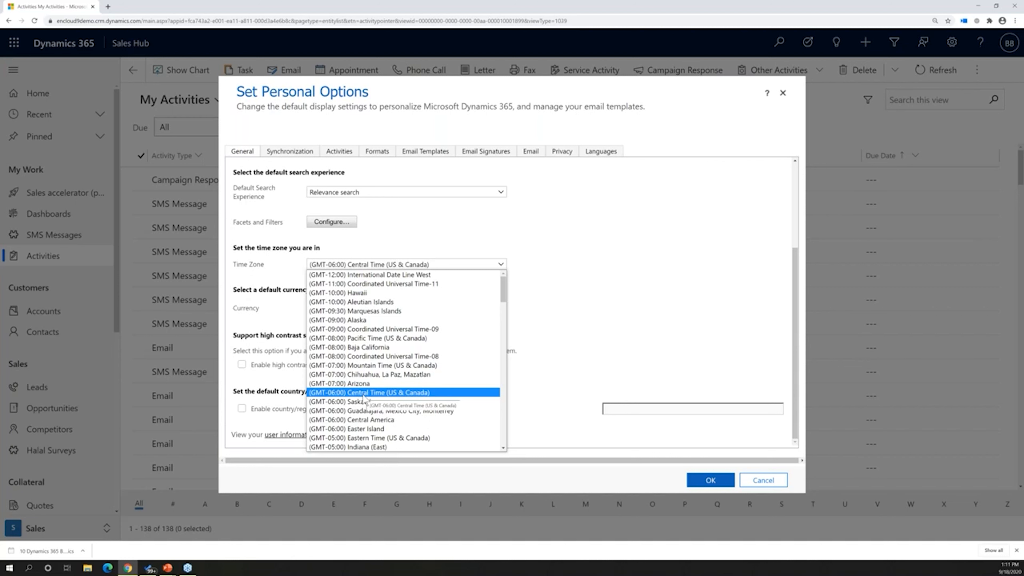
click(364, 396)
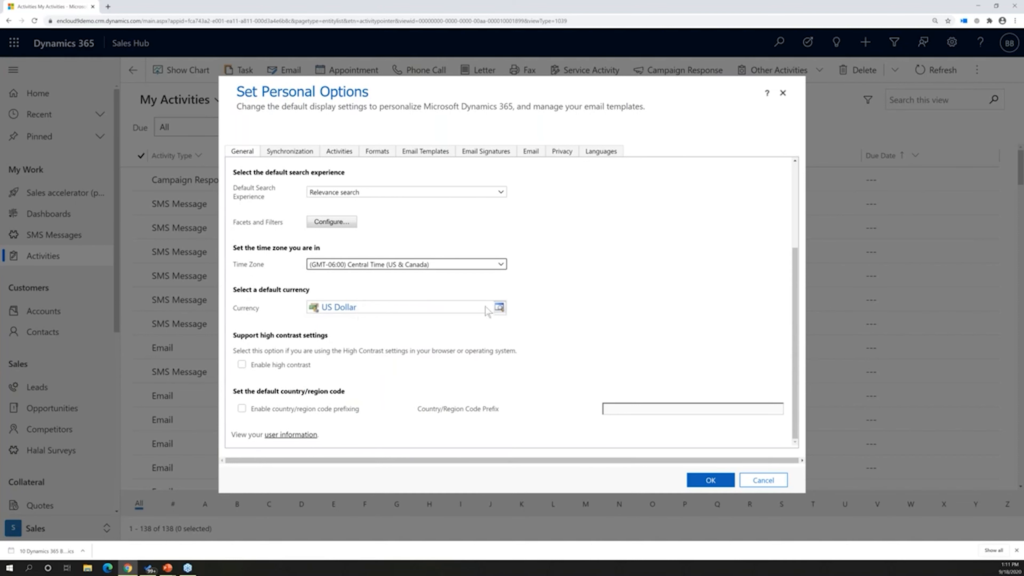
click(500, 309)
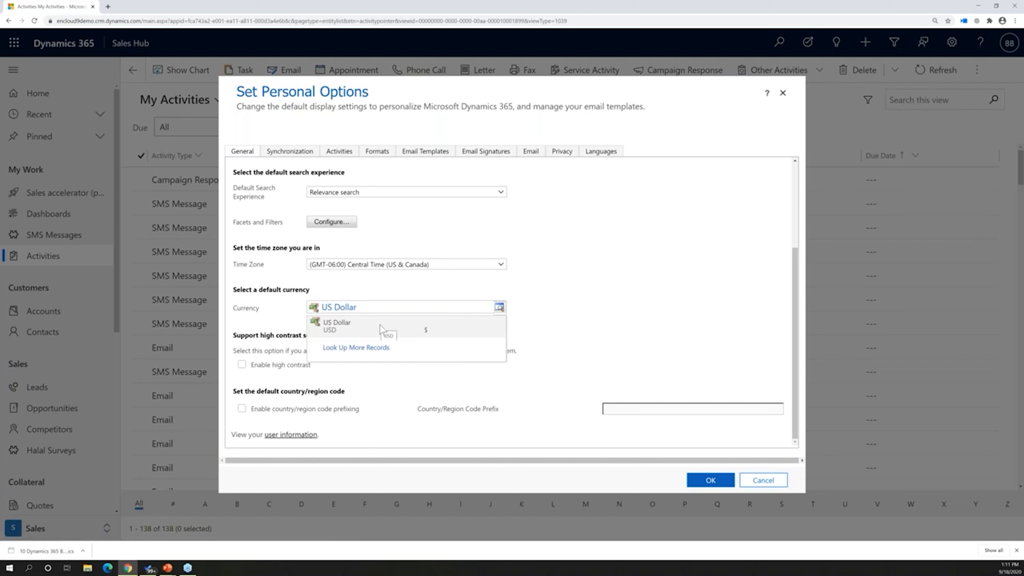
click(349, 329)
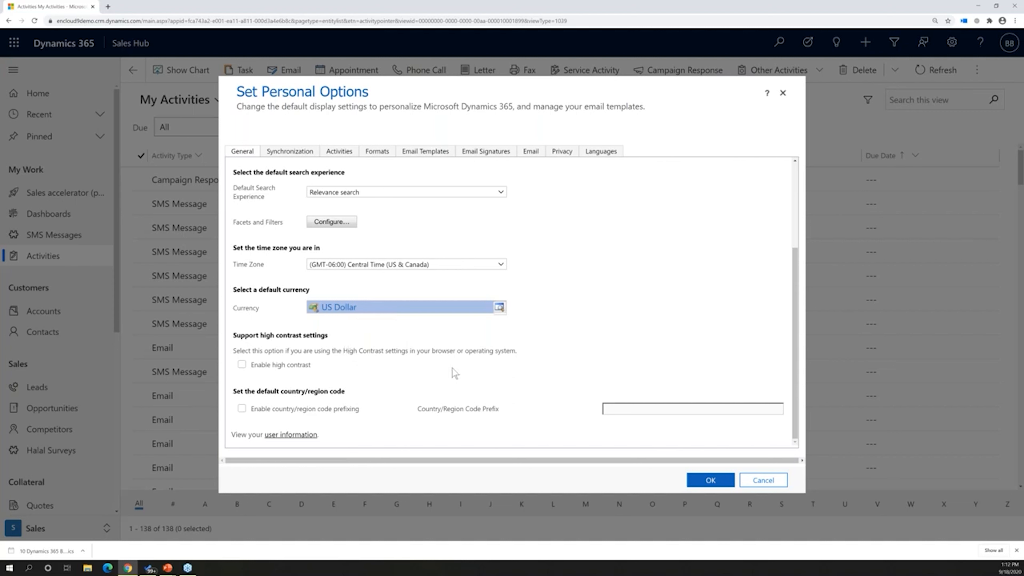
Look through the activities, formats and email templates options, including the template type choice for a new email template.
scroll(383, 341, up, 3)
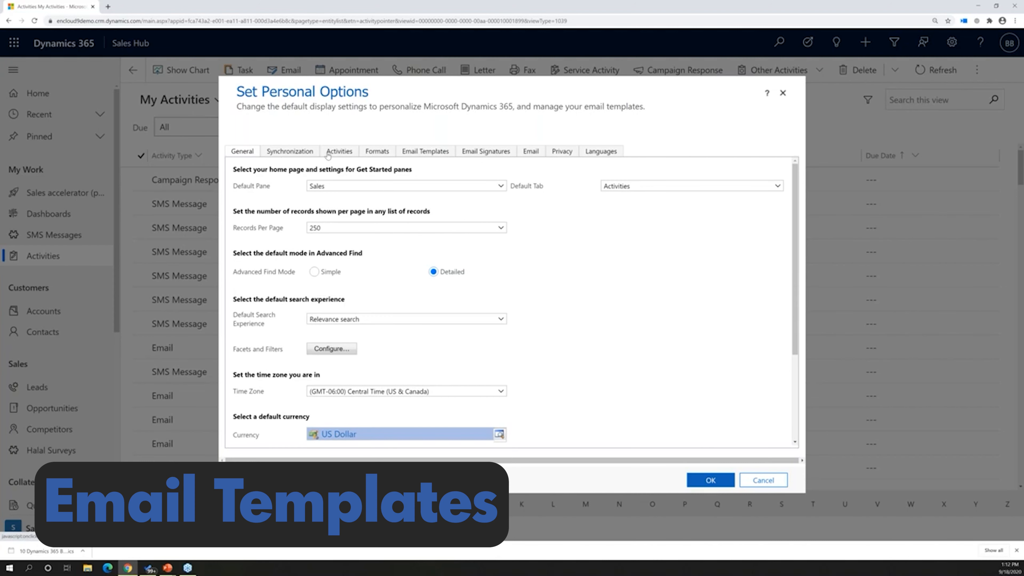
click(338, 153)
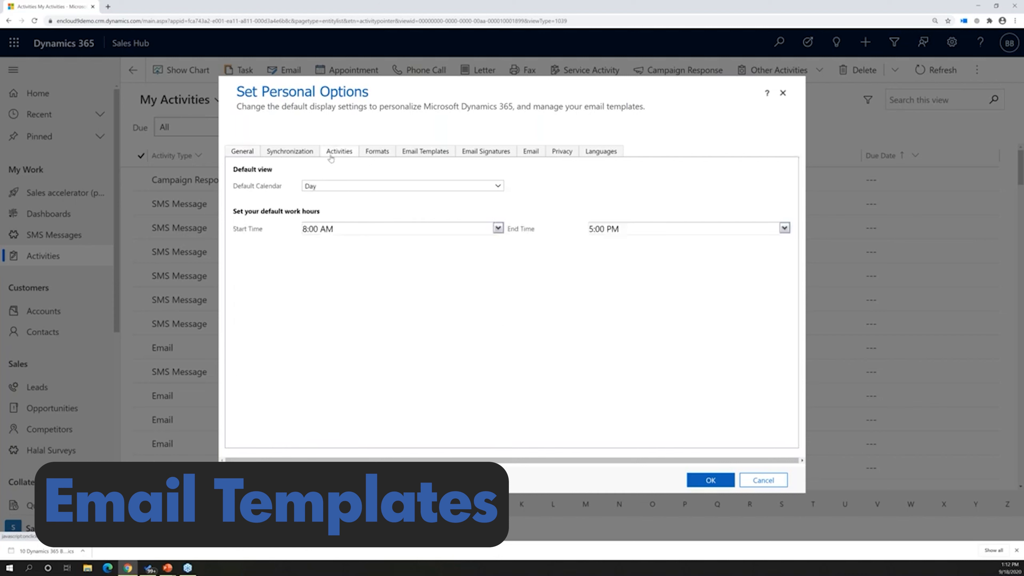
click(371, 153)
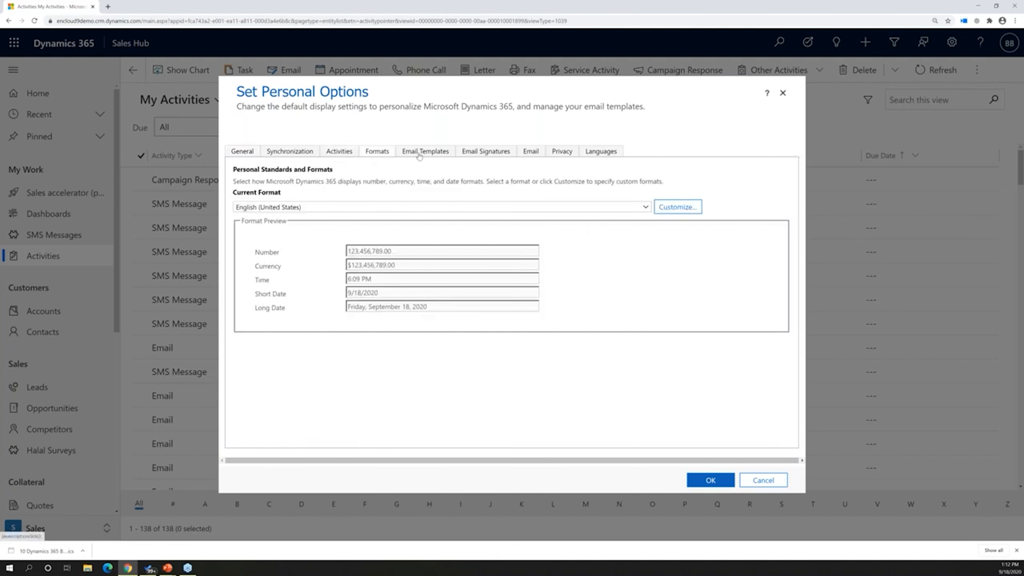
click(416, 155)
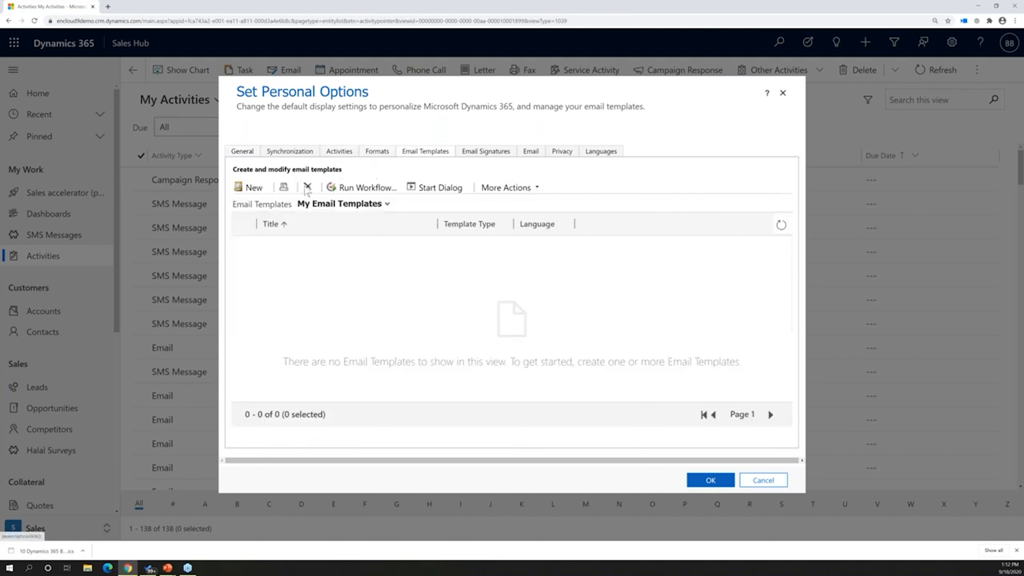
click(247, 188)
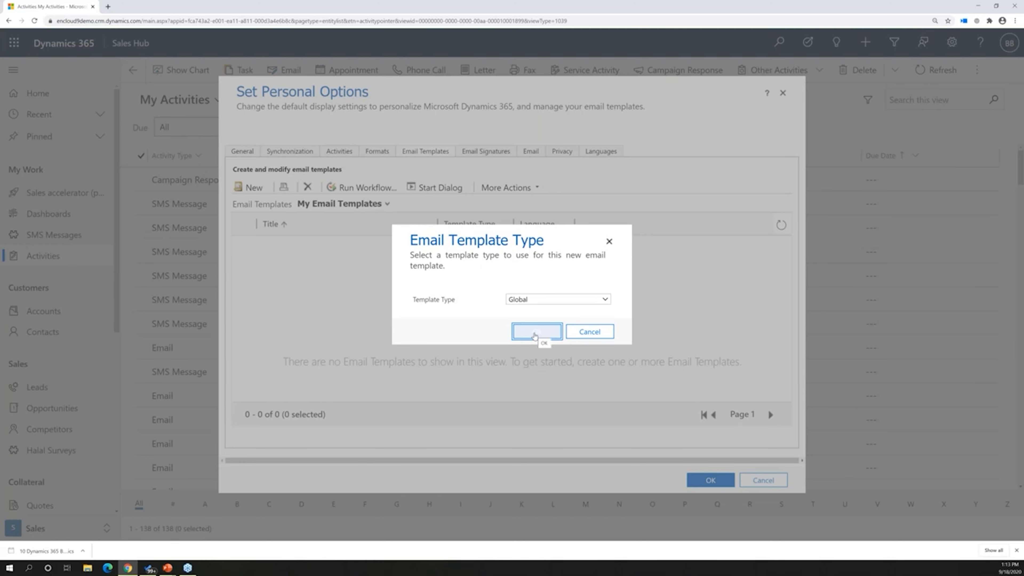
click(589, 333)
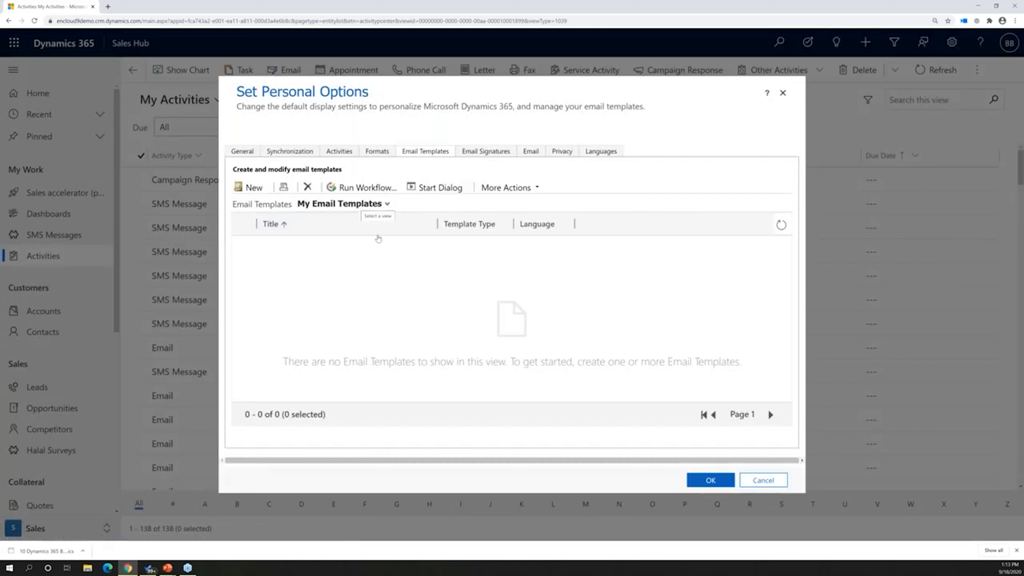
Create a new personal email signature titled "default signature".
click(483, 156)
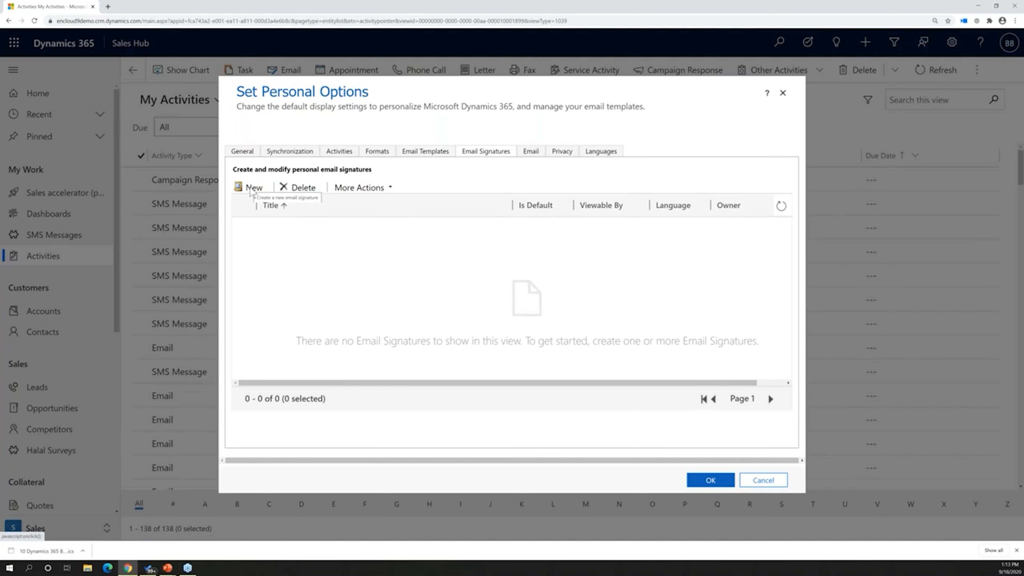
click(254, 188)
drag(811, 309, 898, 310)
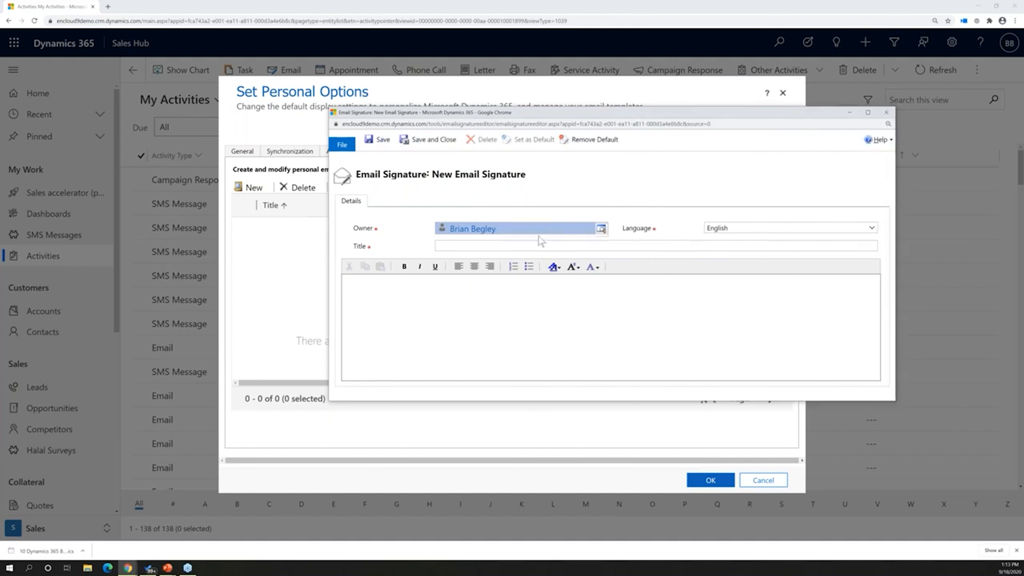
click(468, 245)
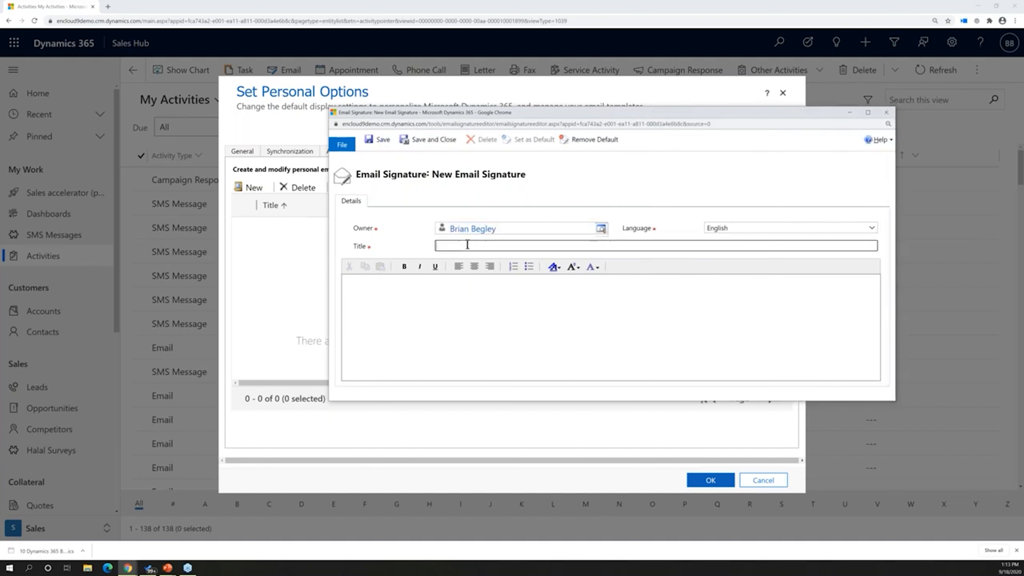
text(default signature)
key(Tab)
Write the signature body with the owner's full name, "Owner" and "enCloud9" on separate lines.
click(365, 289)
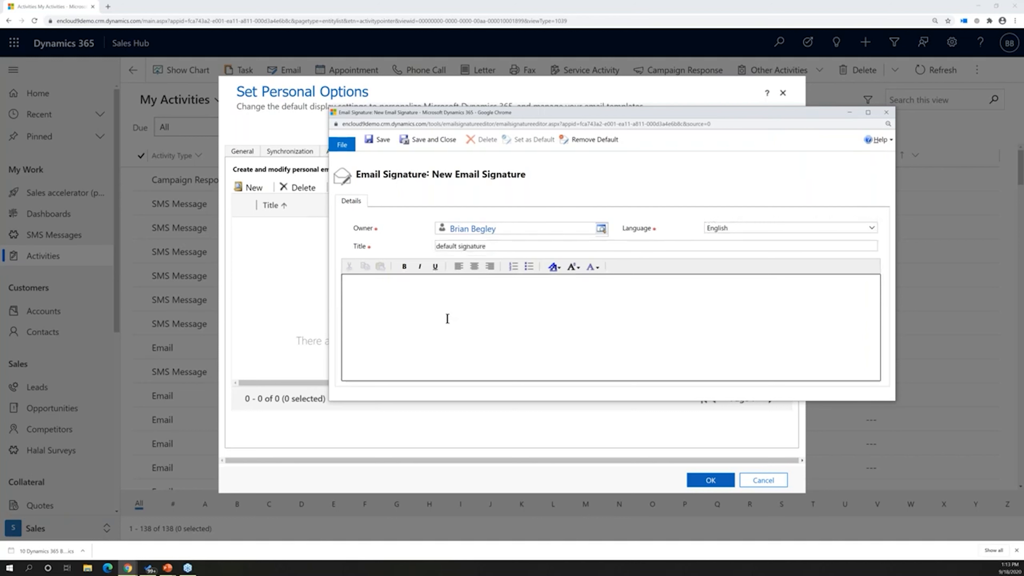
text(Brian Begley)
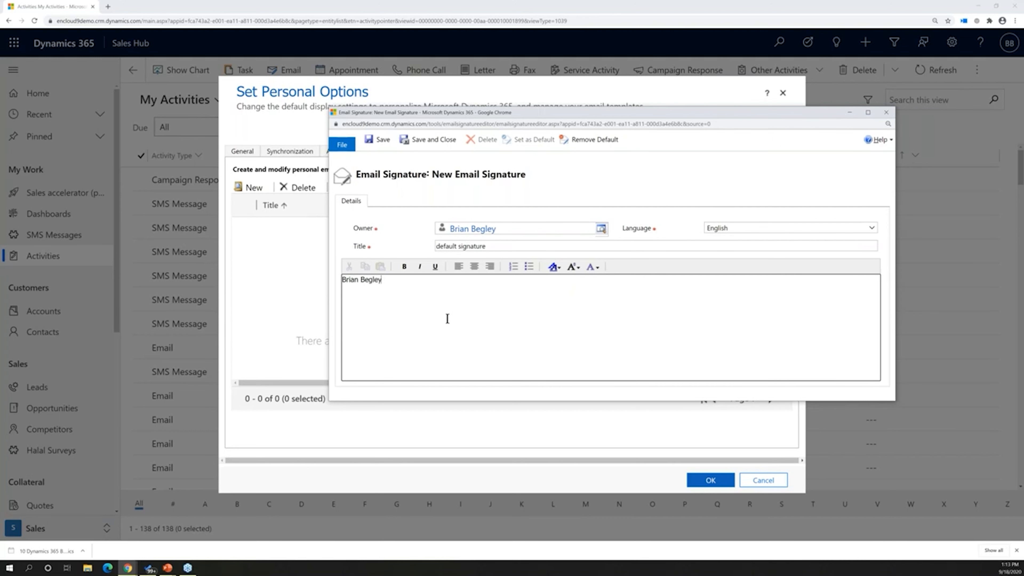
key(Return)
text(Owner)
key(Return)
text(enCloud9)
Format the word "Owner" in the signature as bold 14-point text, and save and close the signature.
drag(369, 296, 337, 294)
click(404, 268)
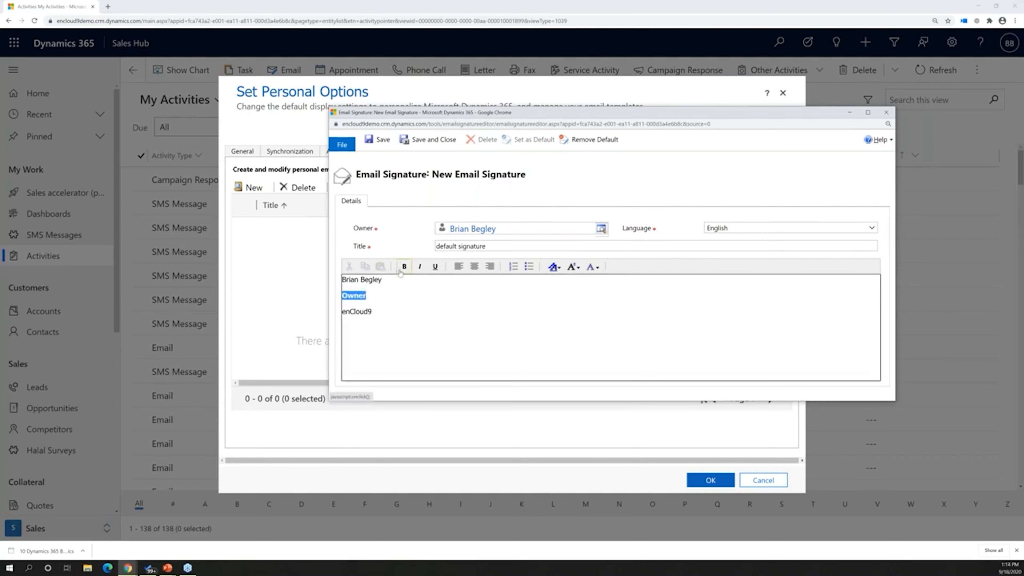
click(571, 267)
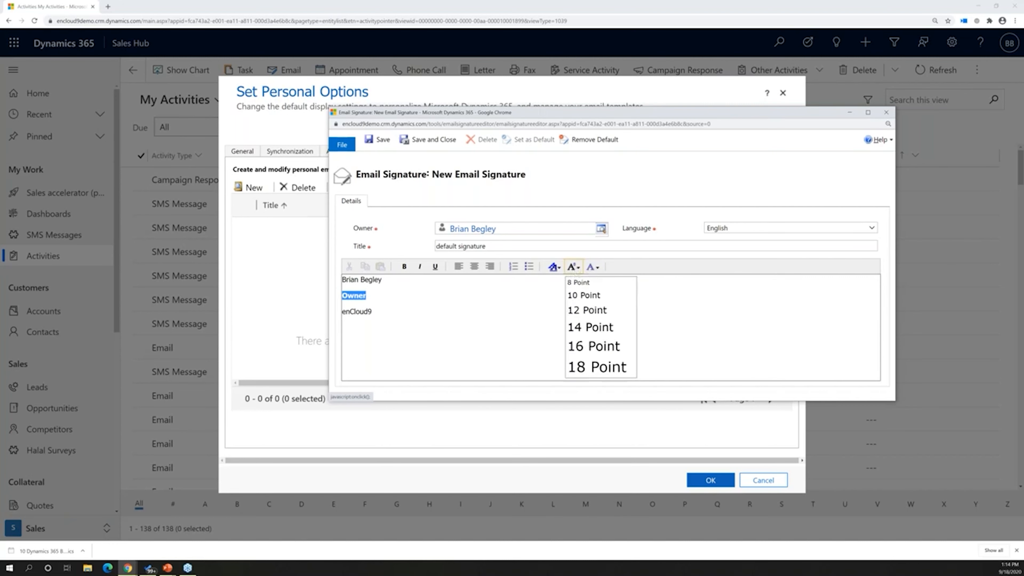
click(589, 329)
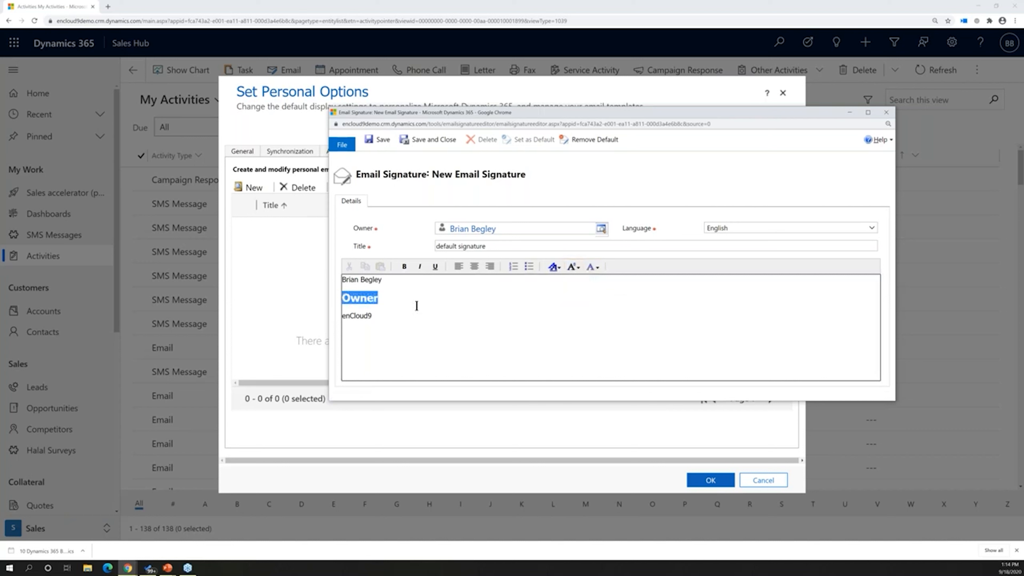
click(433, 327)
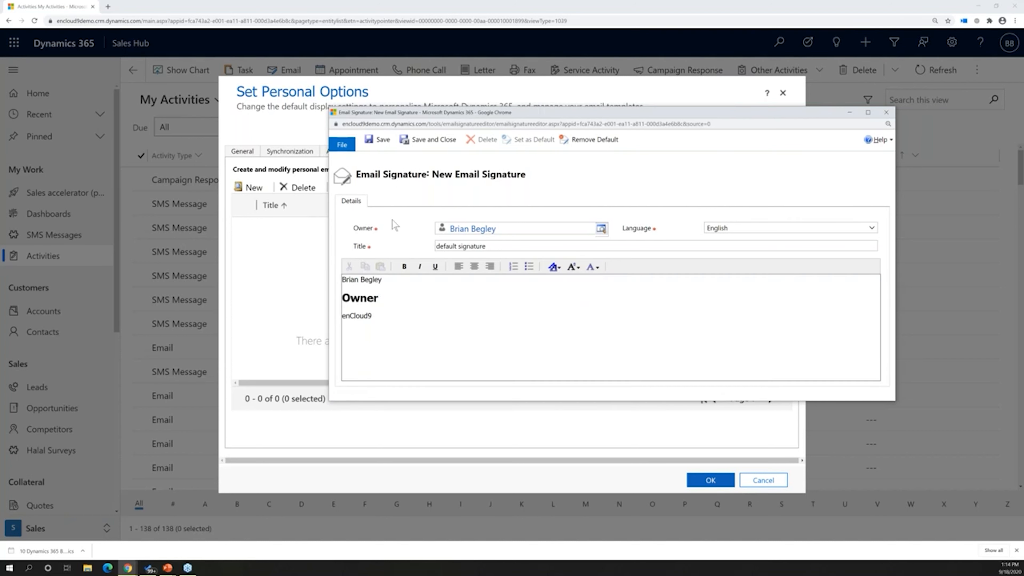
click(383, 140)
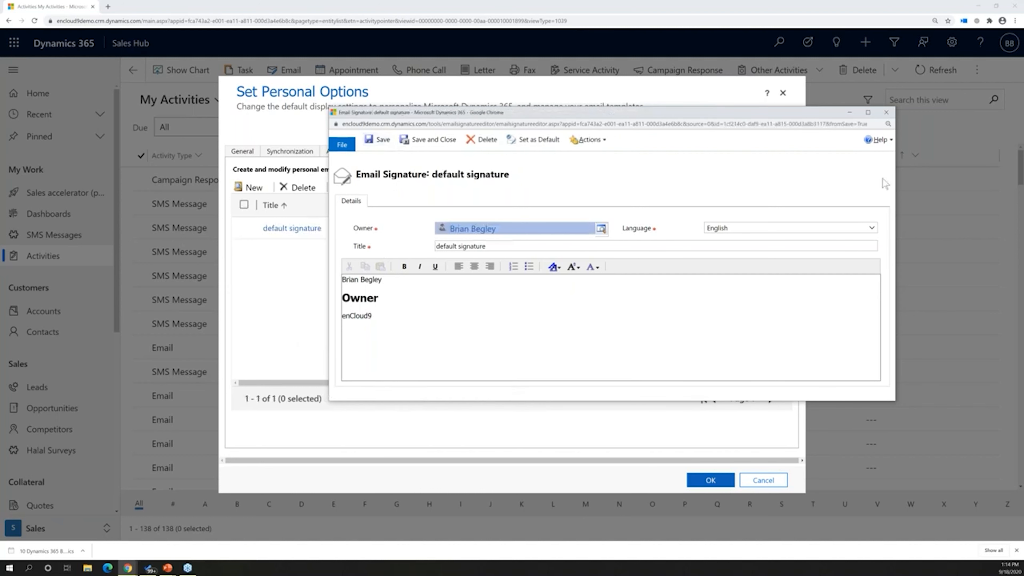
click(886, 114)
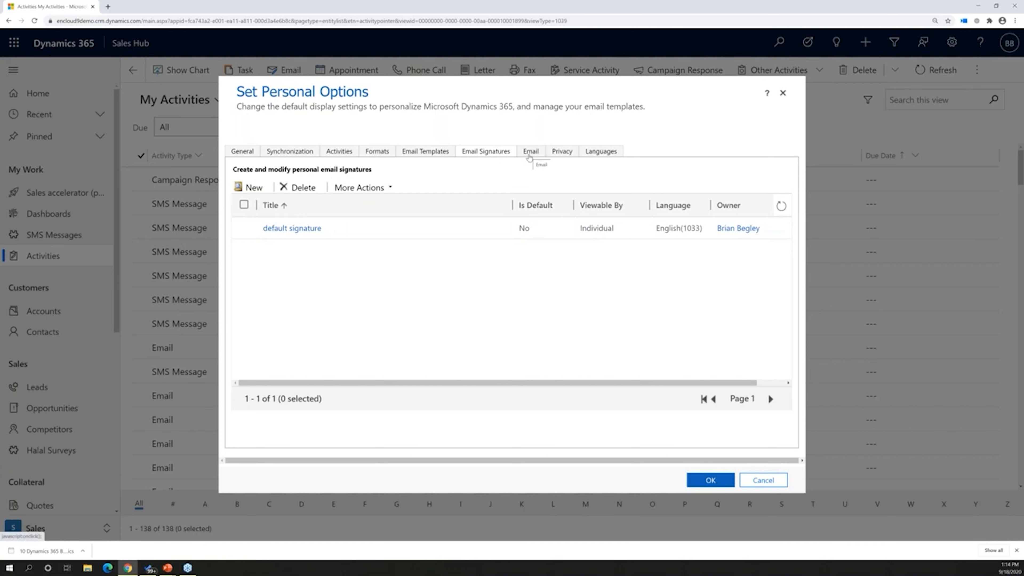
In the email options, set tracking to "Email messages from Dynamics 365 Leads, Contacts and Accounts".
click(533, 156)
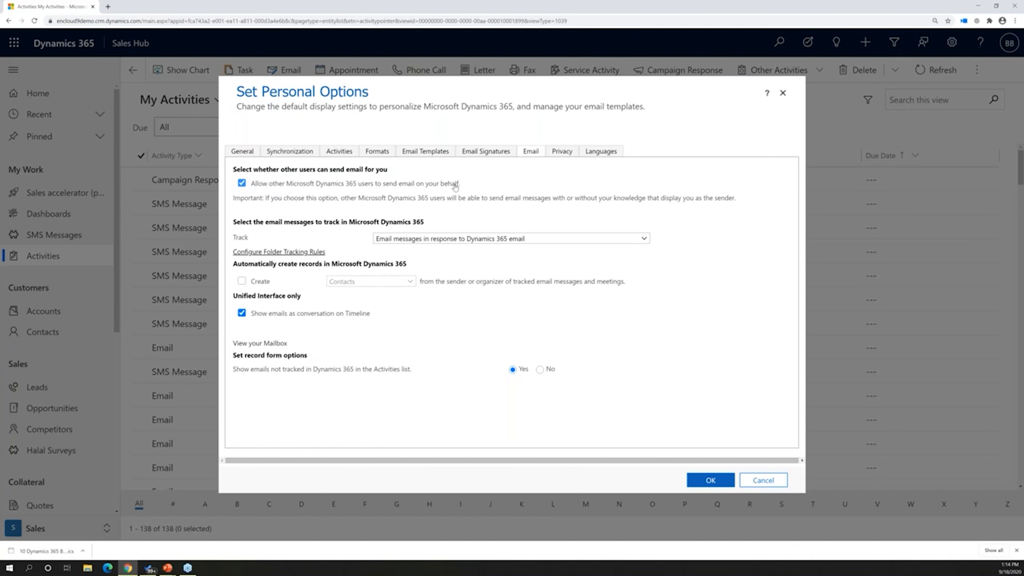
click(455, 187)
click(455, 187)
click(430, 186)
click(437, 187)
click(424, 242)
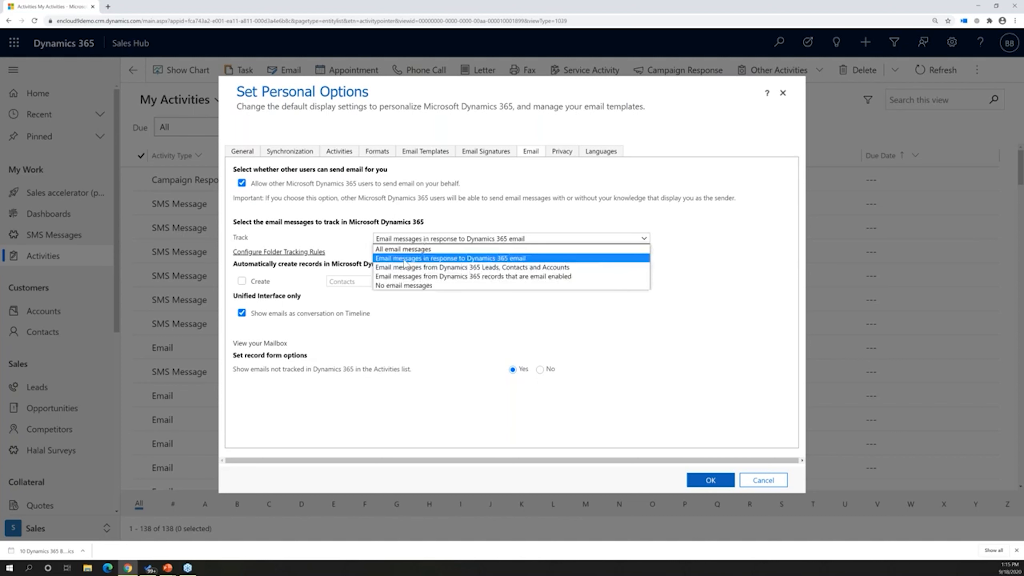
click(434, 267)
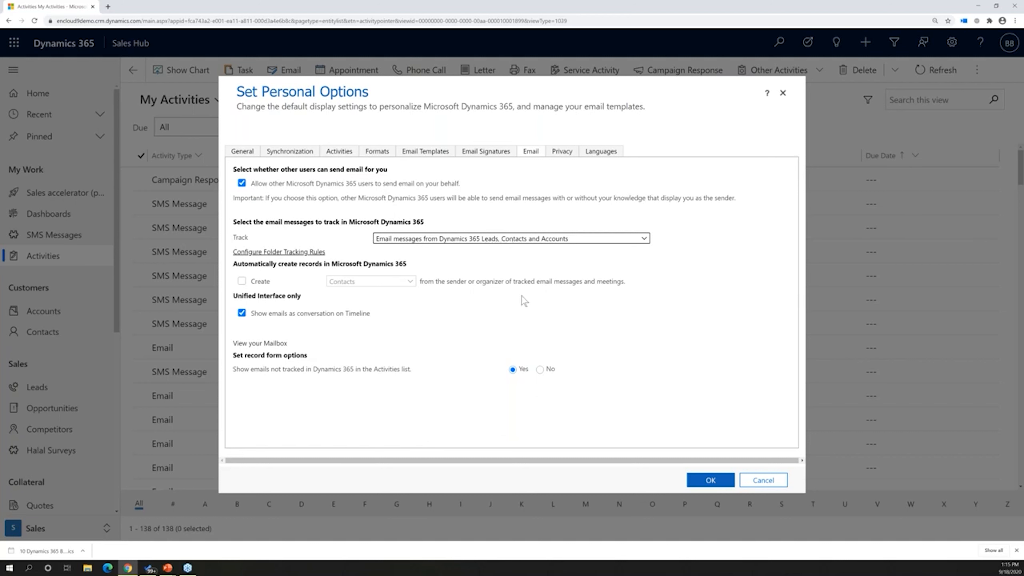
Try automatic record creation from senders of tracked emails, view the record type choices, and turn the option back off.
click(242, 281)
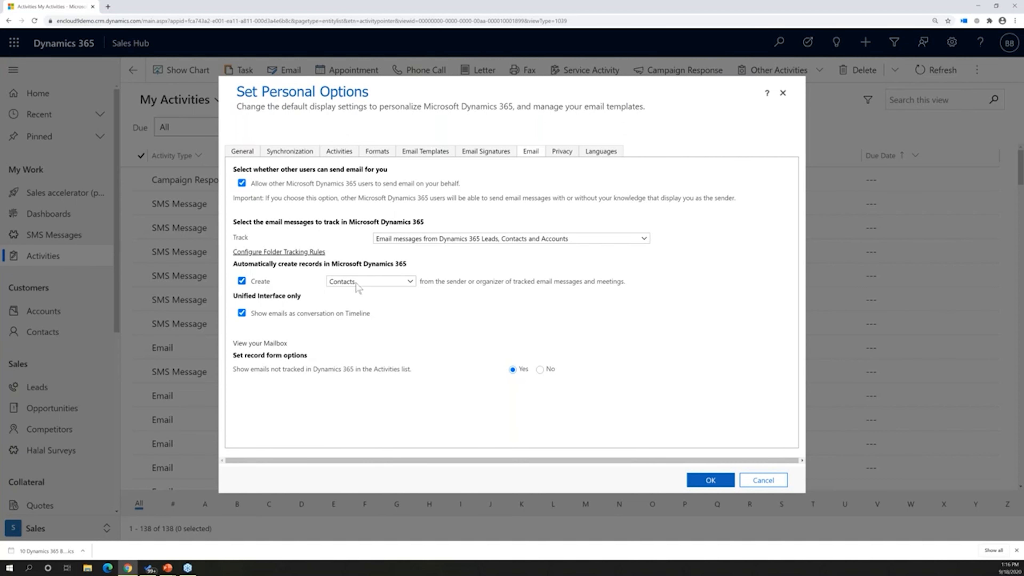
click(241, 281)
click(267, 282)
click(379, 281)
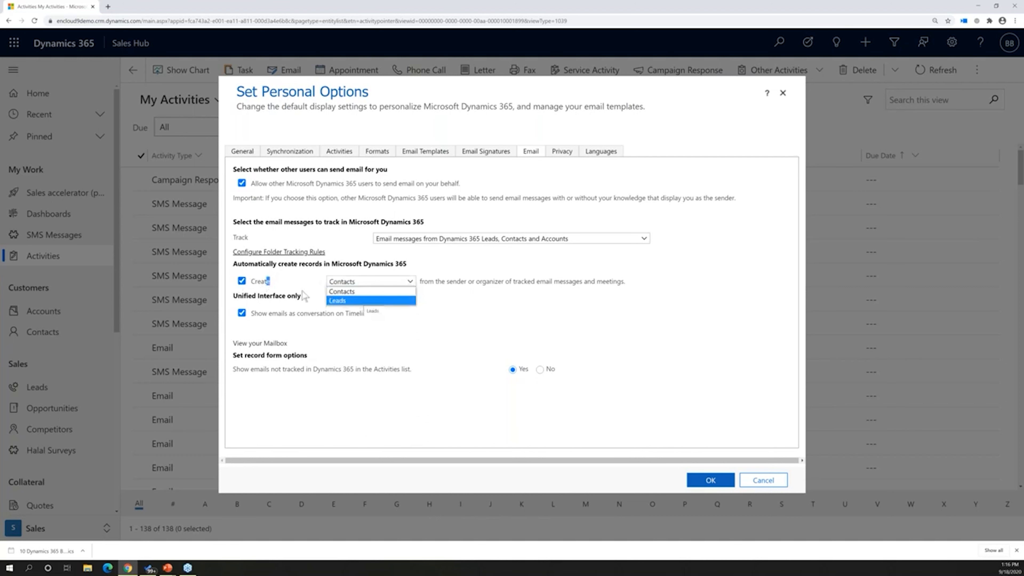
click(242, 281)
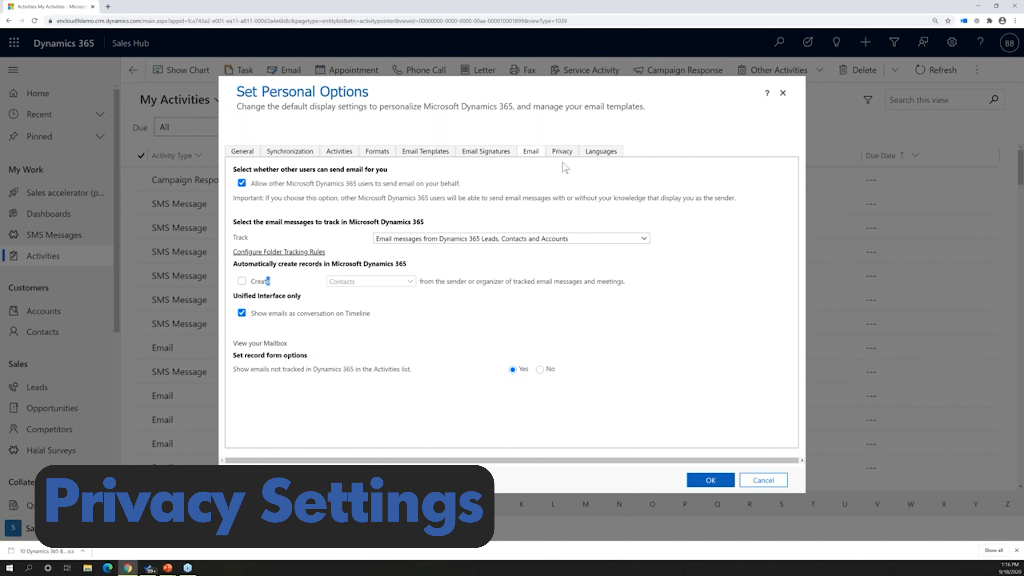
Open the privacy options to view the error notification preferences.
click(562, 151)
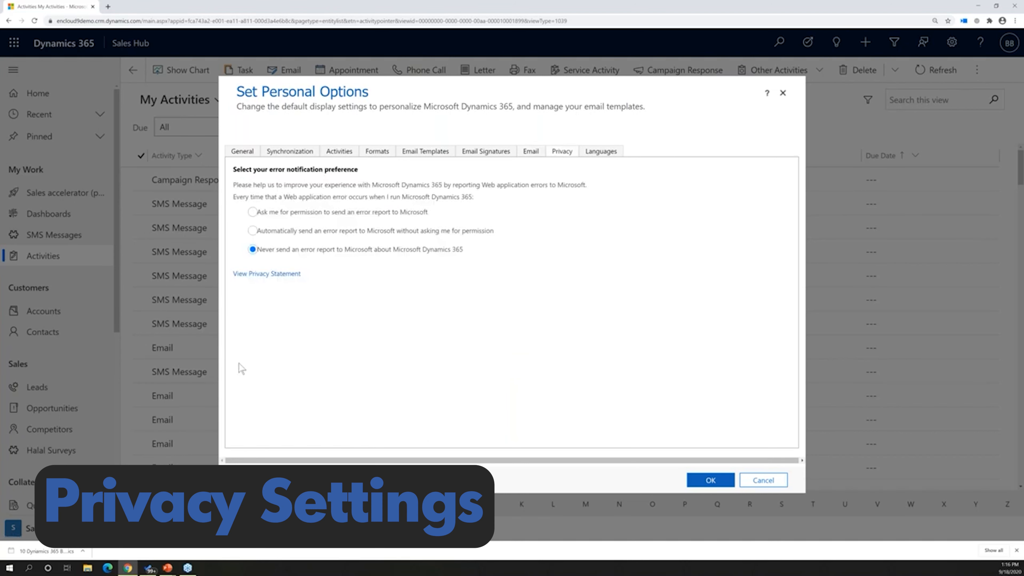